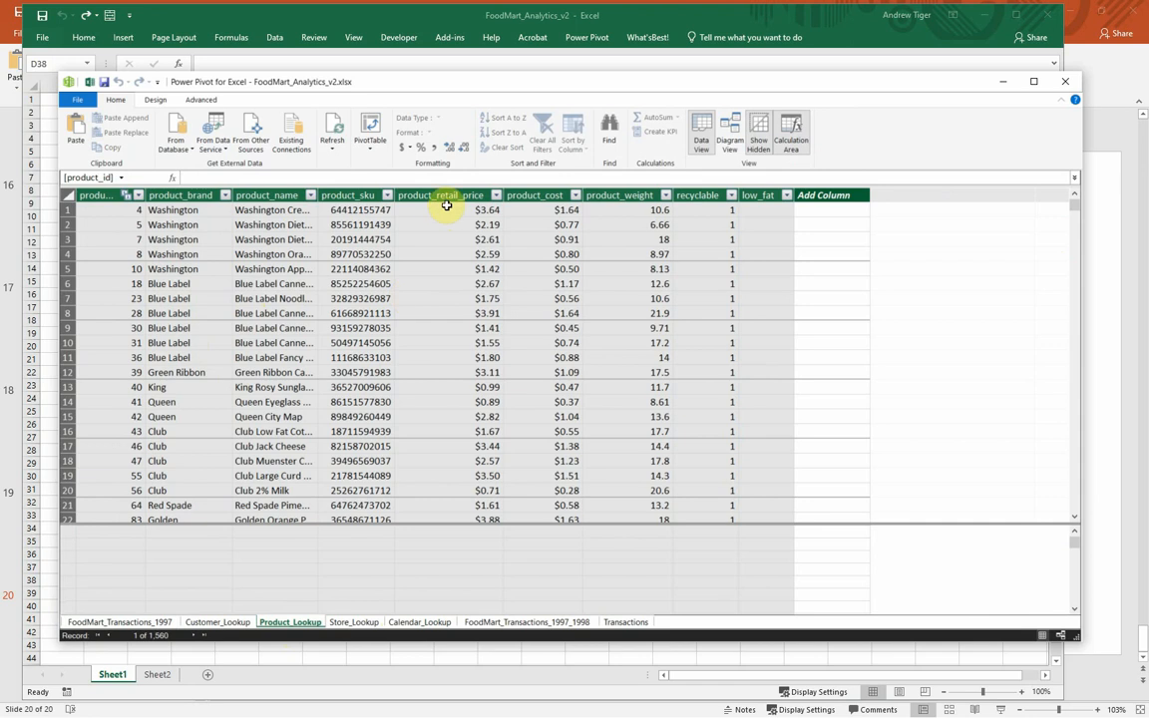
# Examine the product_retail_price and product_cost values of the first product and the empty column in the Product_Lookup table.
pyautogui.click(443, 209)
pyautogui.click(545, 210)
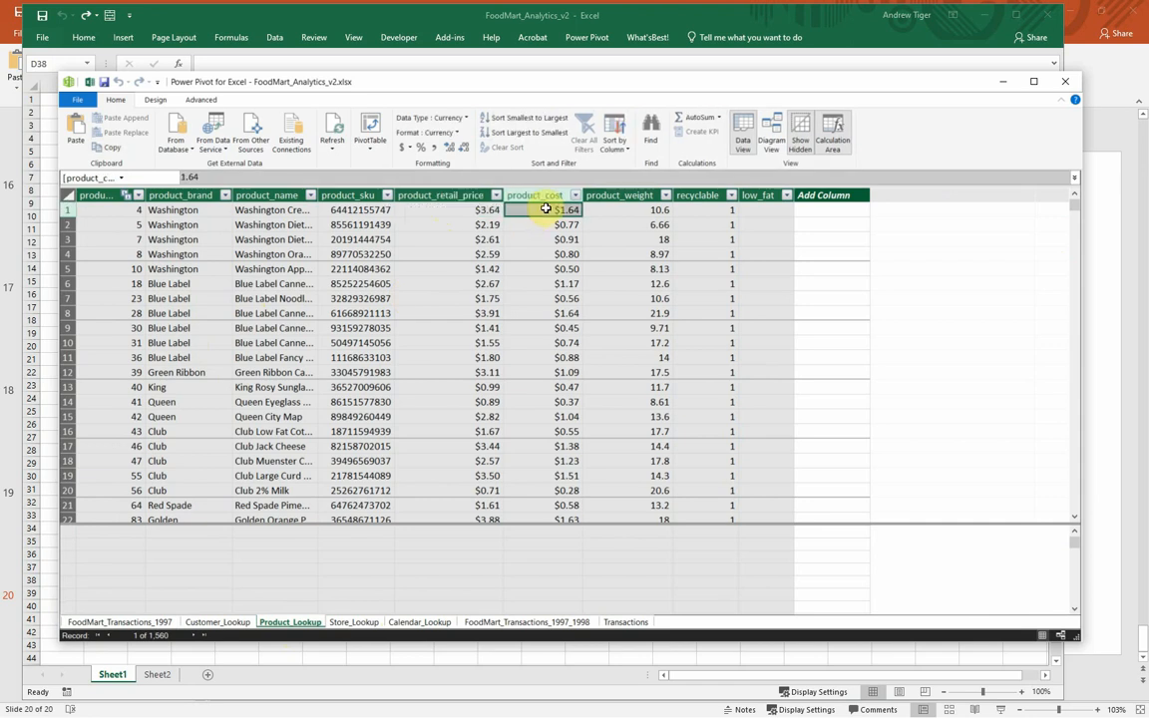
pyautogui.click(423, 211)
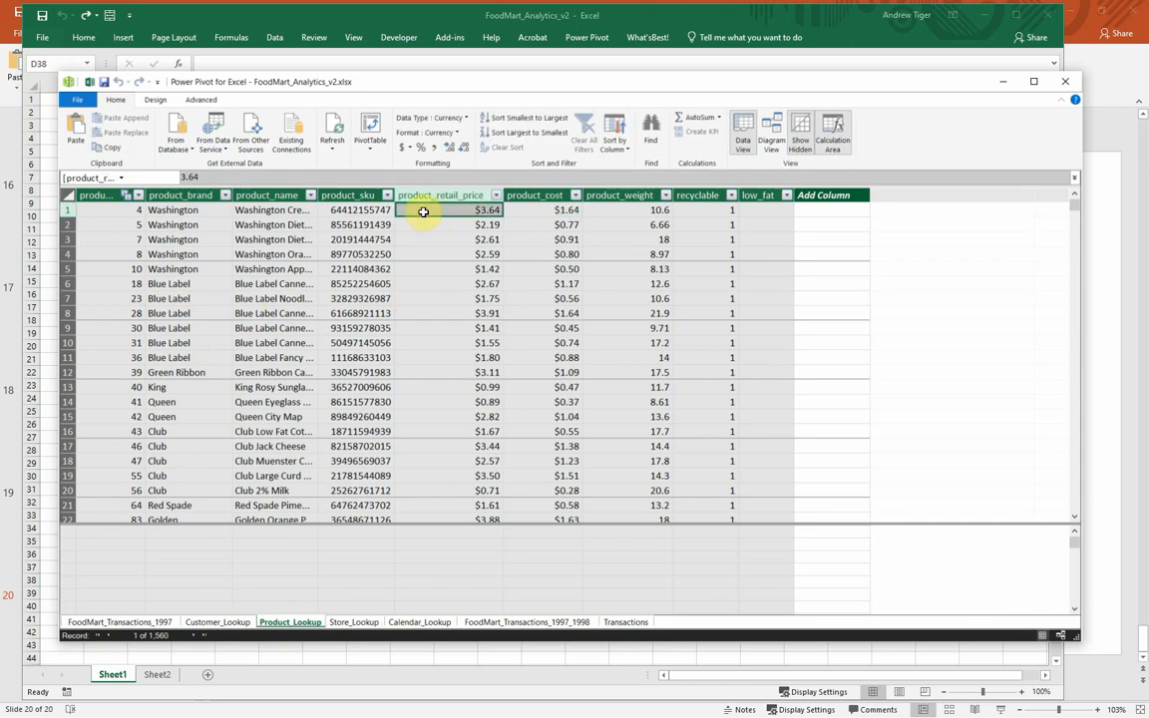
pyautogui.click(556, 210)
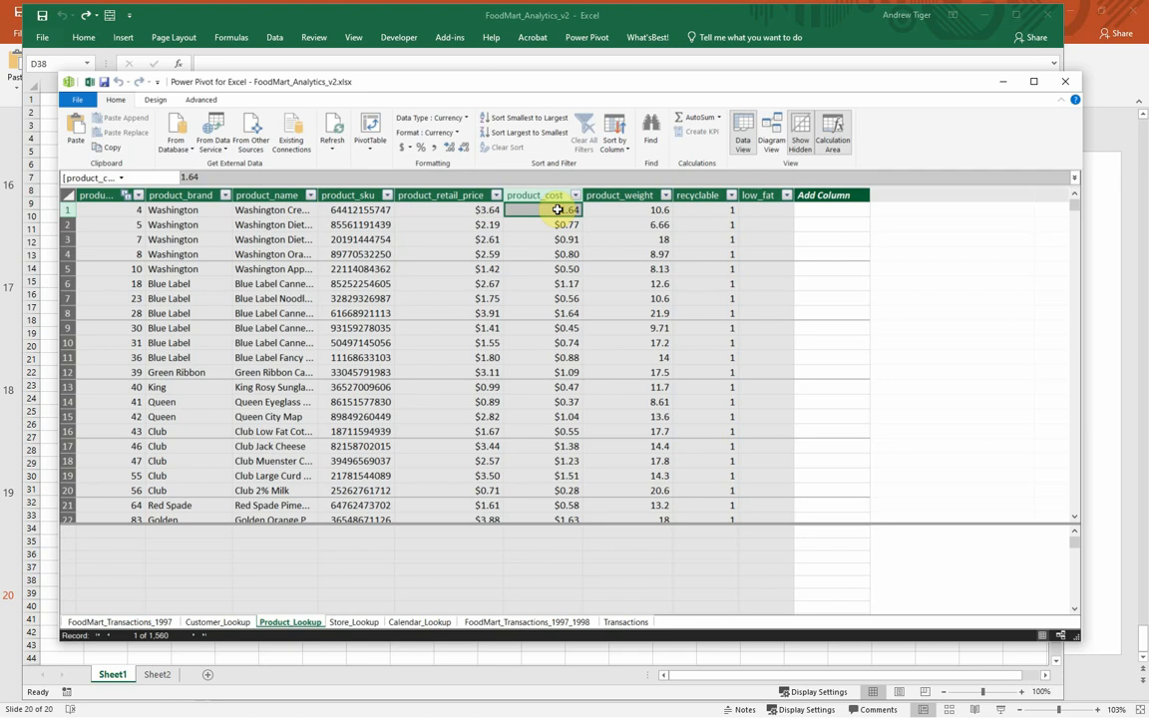
pyautogui.click(823, 209)
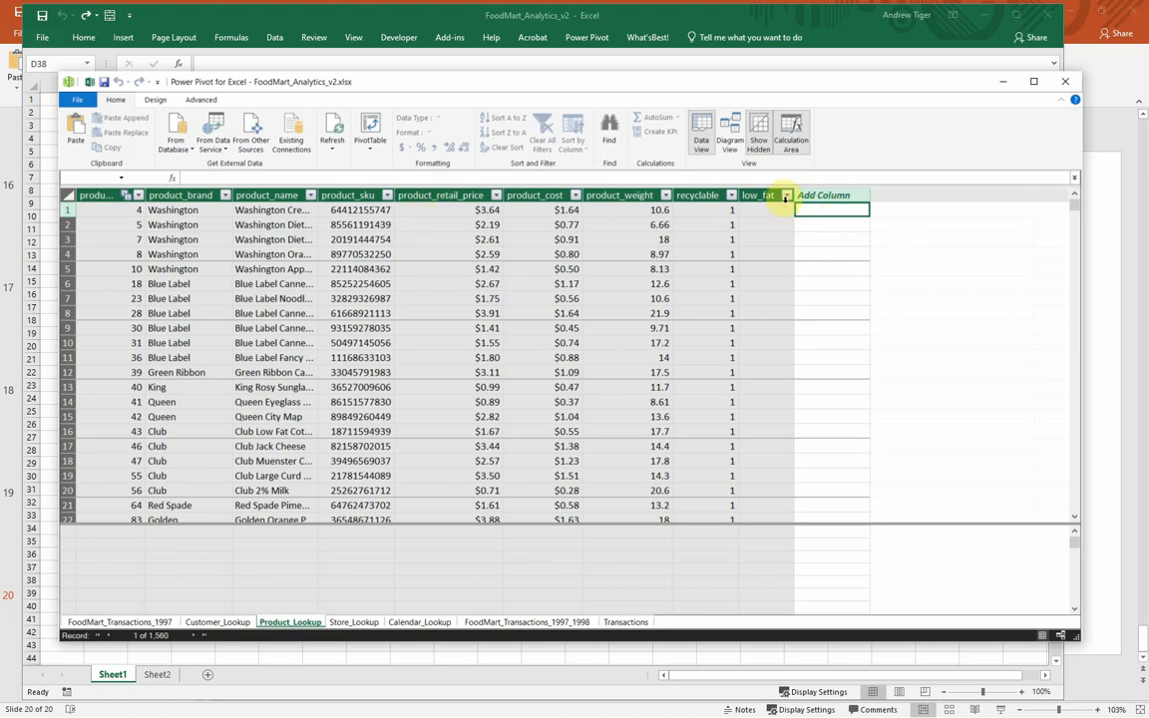
pyautogui.click(446, 209)
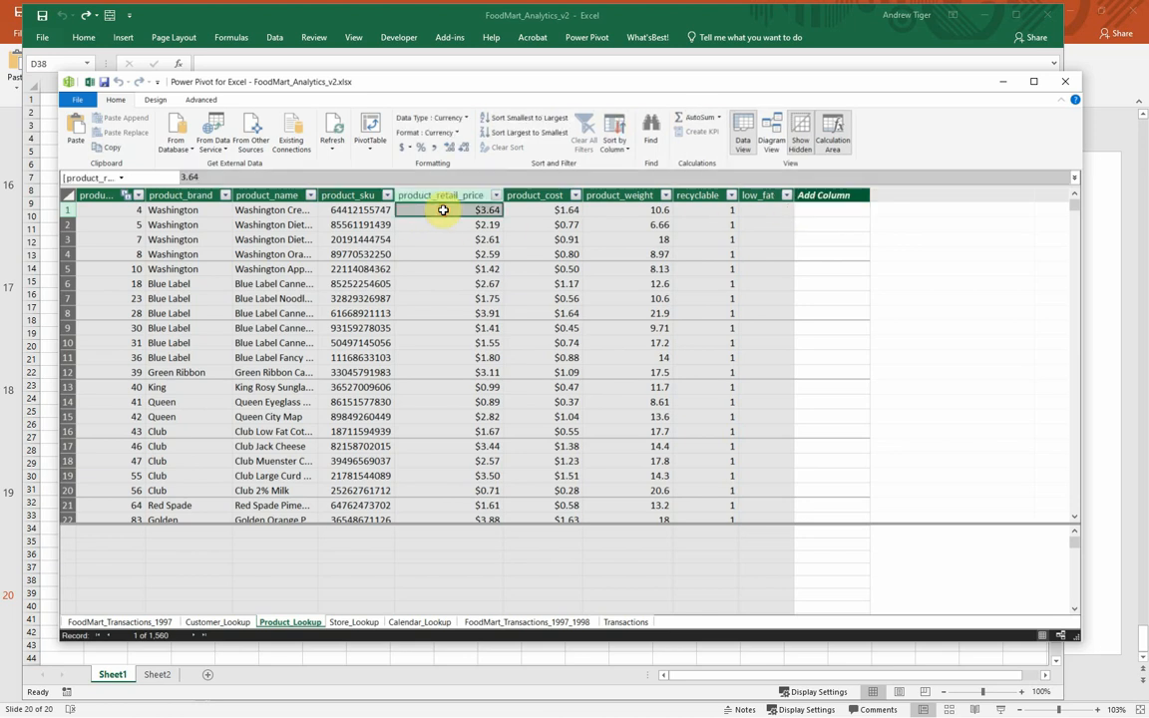
pyautogui.click(539, 207)
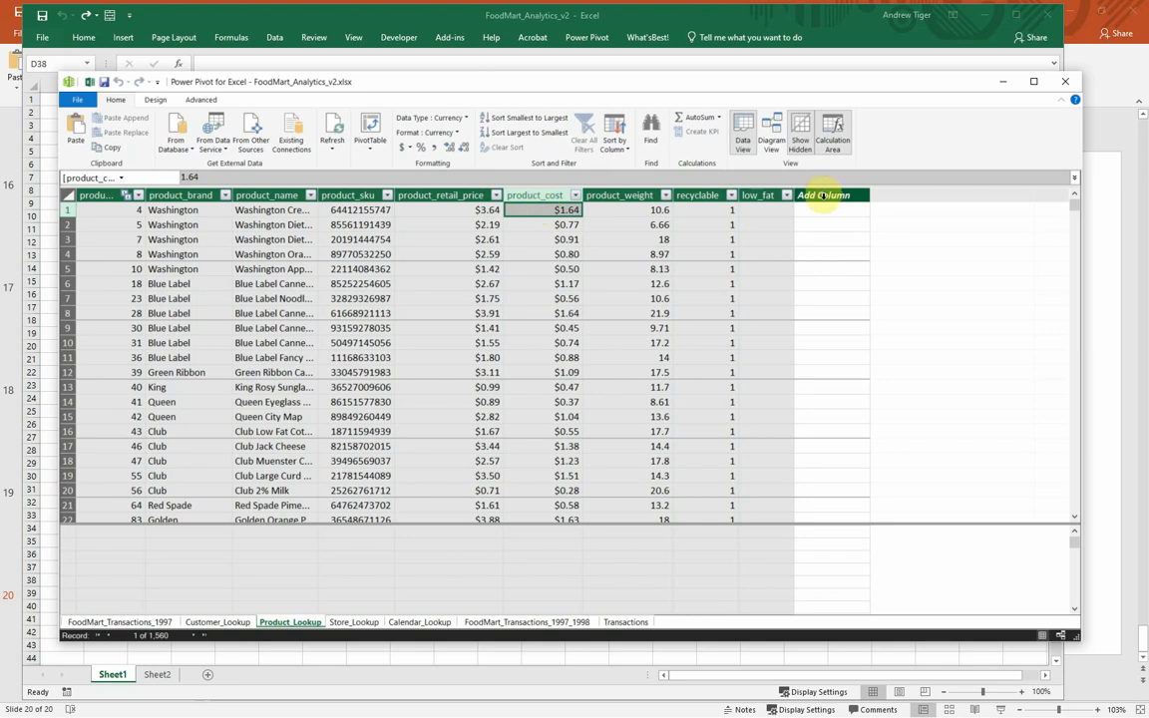
# Add a calculated column to Product_Lookup with the formula =Product_Lookup[product_retail_price]-Product_Lookup[product_cost] and check its row values.
pyautogui.click(808, 211)
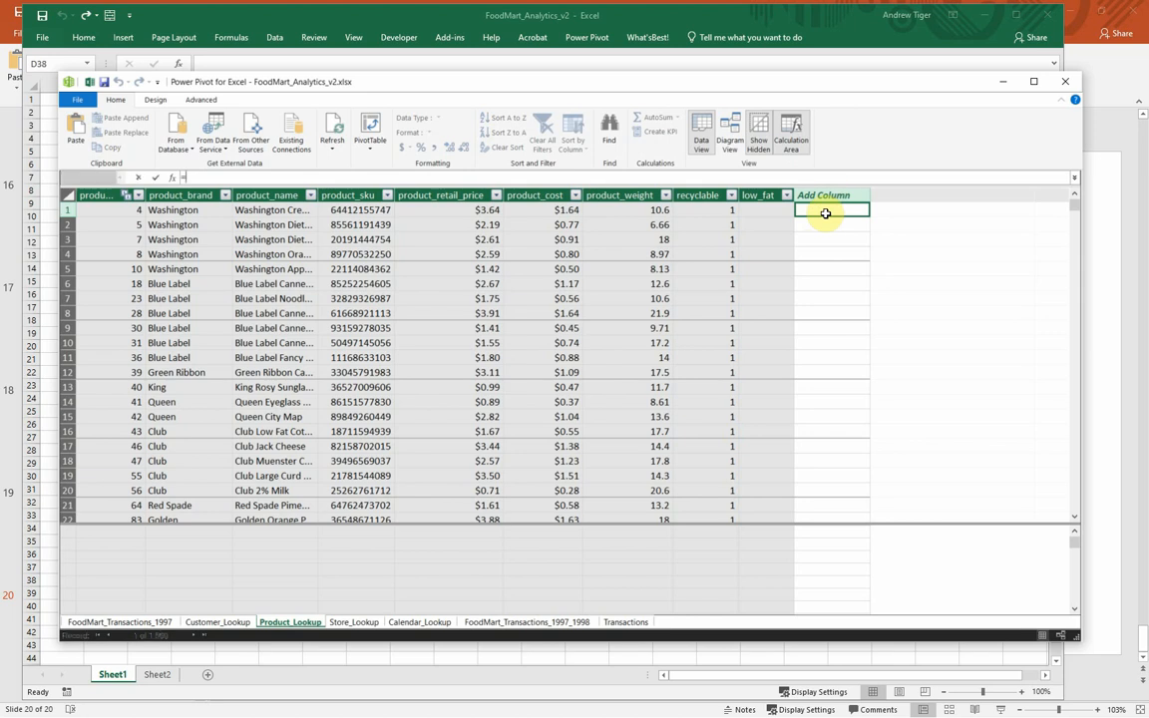
pyautogui.write('=')
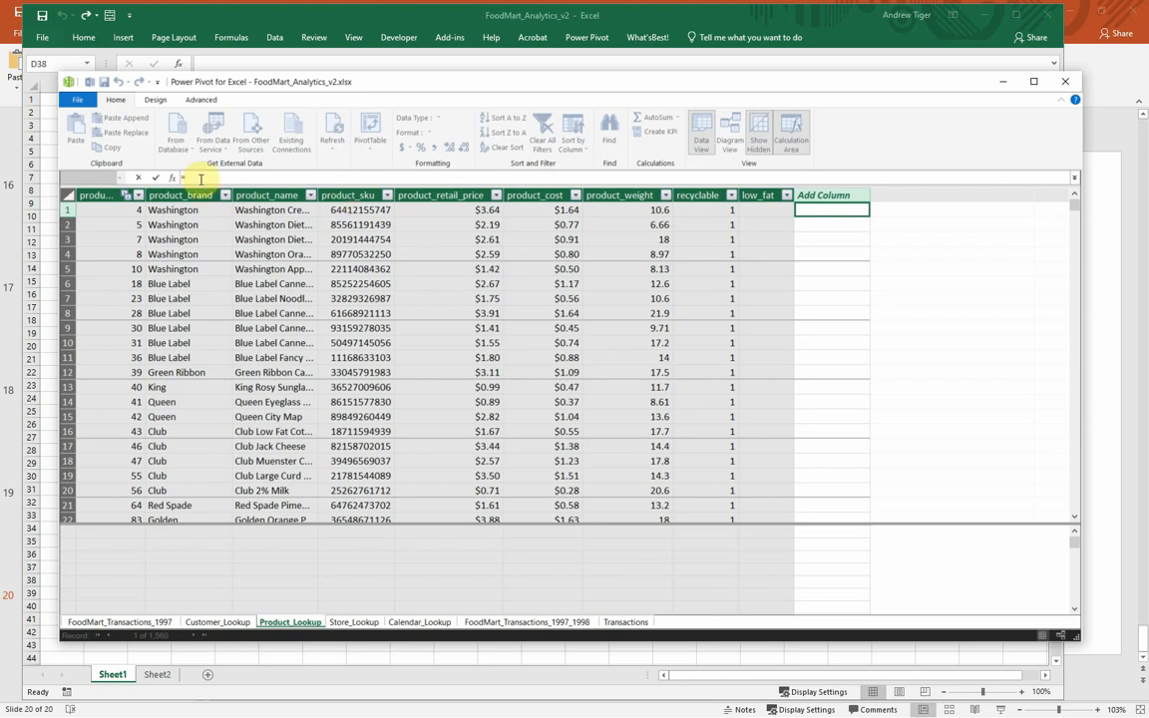
pyautogui.click(453, 211)
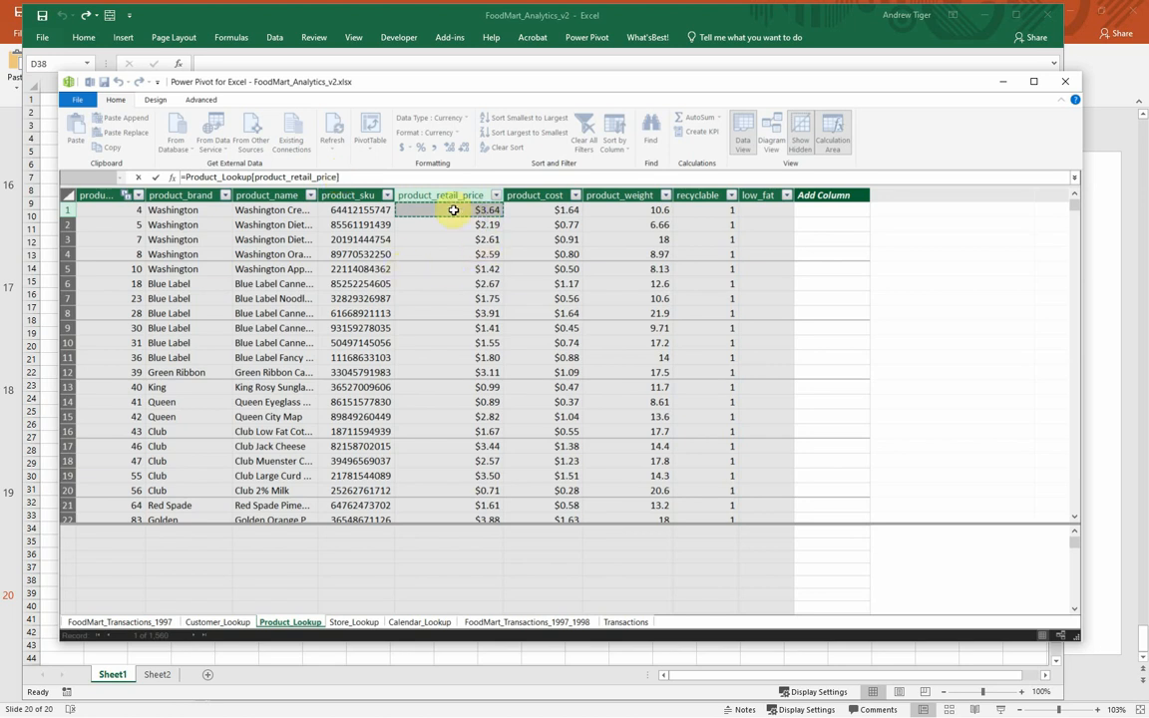
pyautogui.write('-')
pyautogui.click(535, 211)
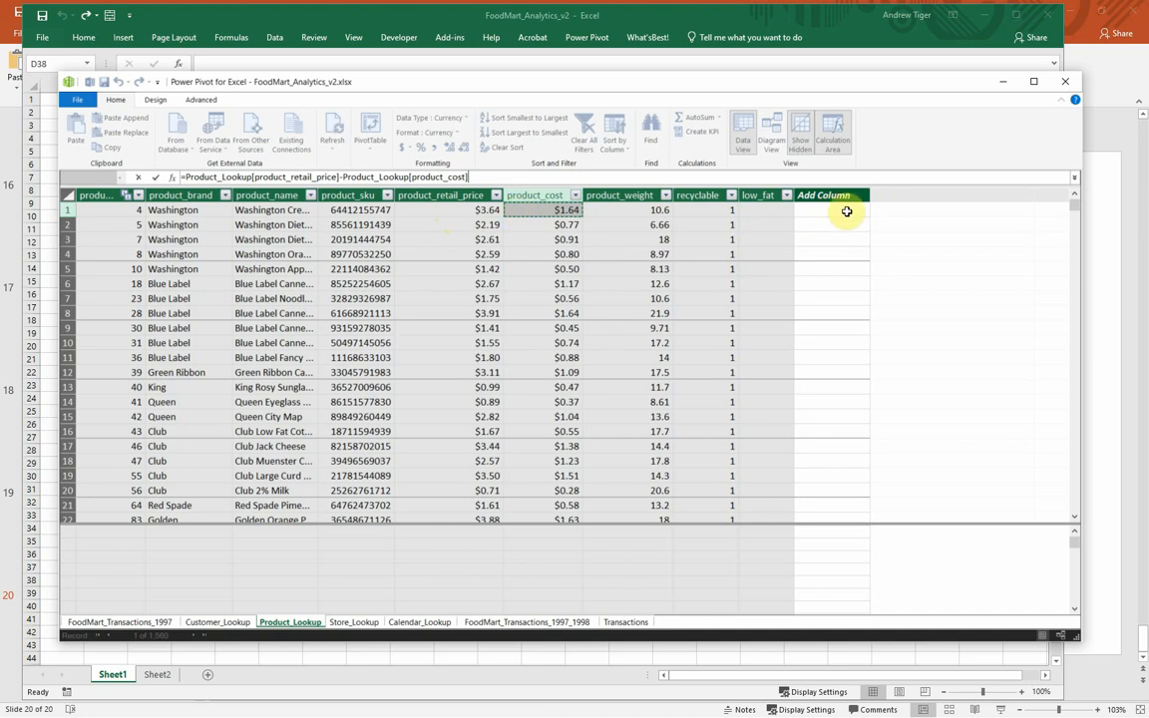
pyautogui.press('Return')
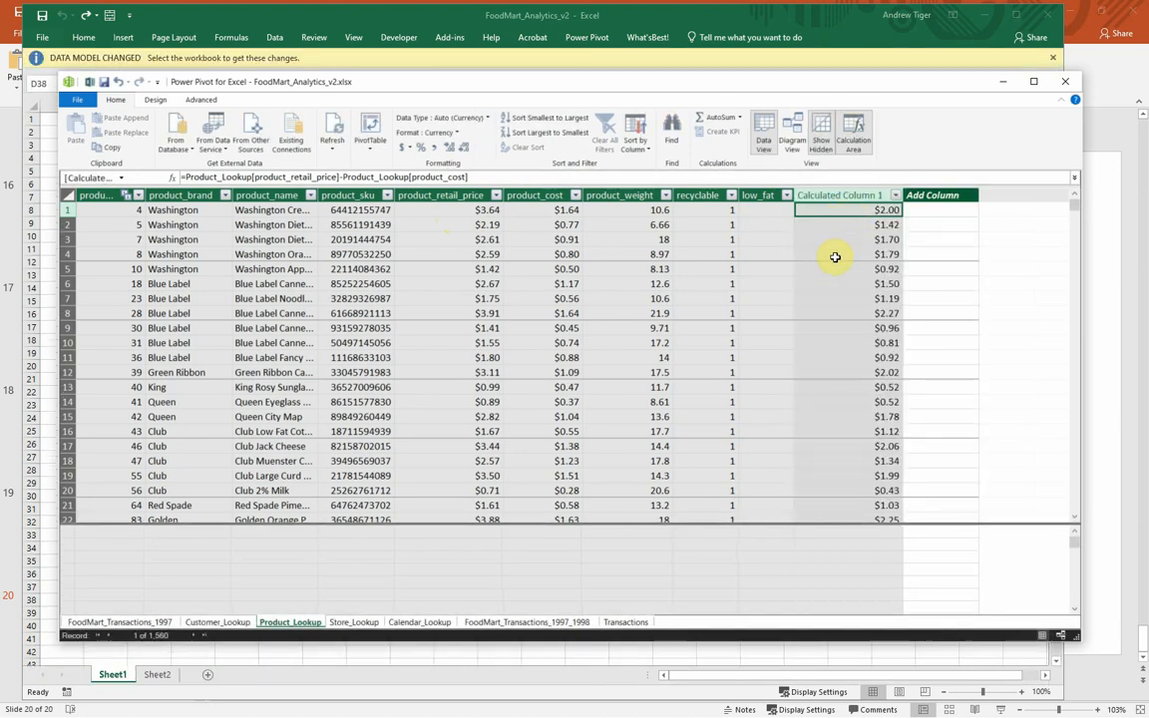
pyautogui.click(821, 225)
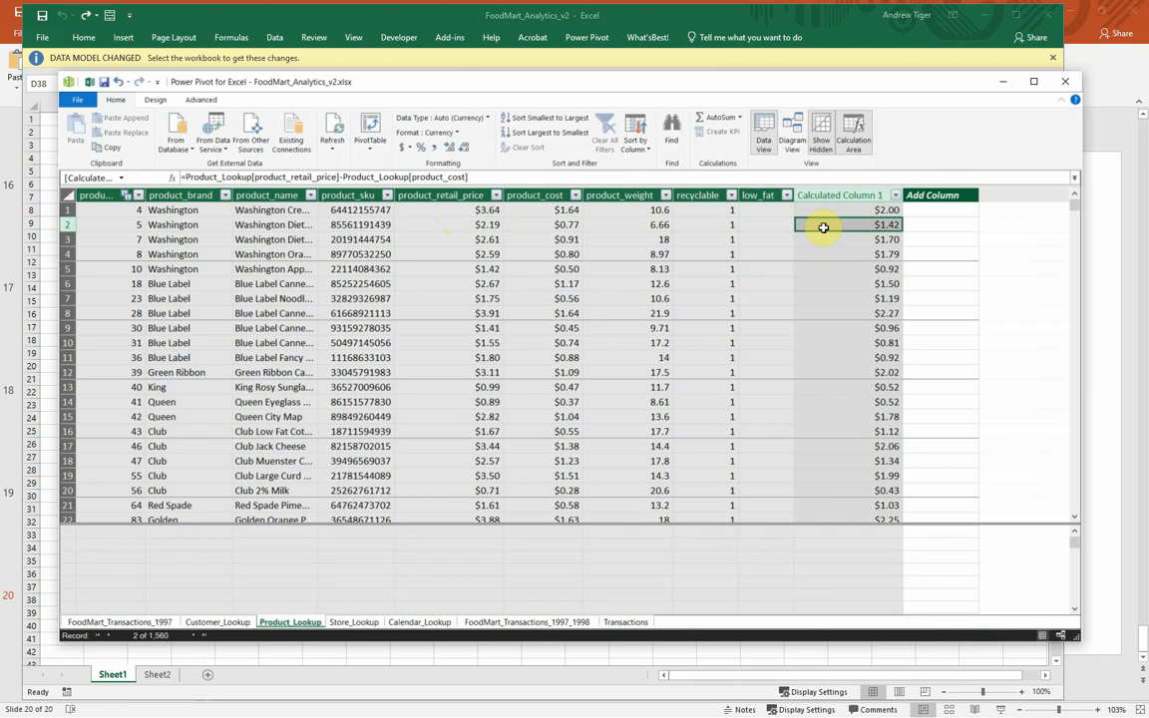
pyautogui.click(843, 251)
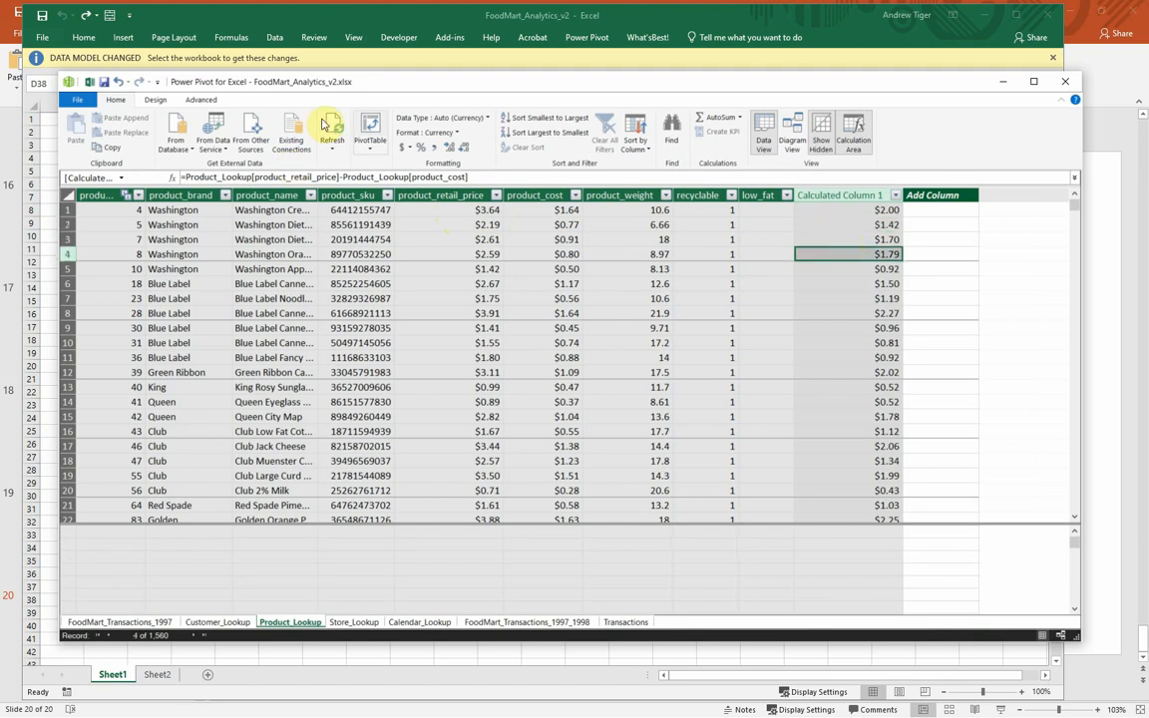
# Rename the new price-minus-cost calculated column as Unit Profit.
pyautogui.rightClick(837, 195)
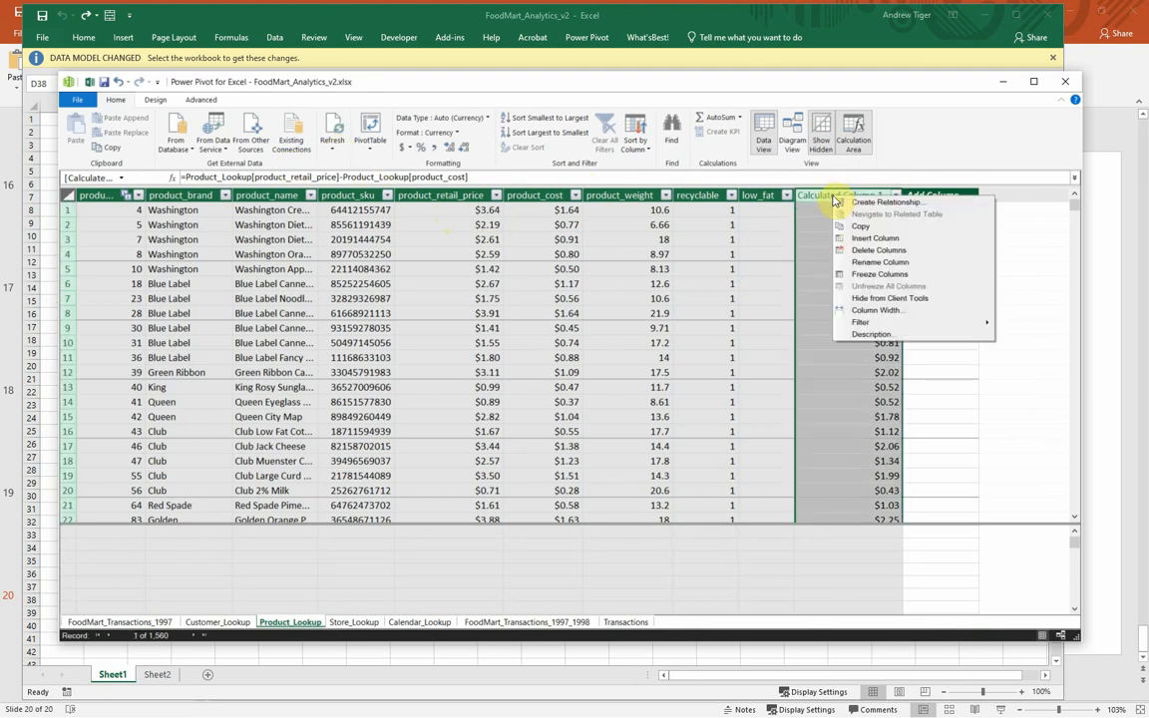
pyautogui.click(857, 261)
pyautogui.write('U')
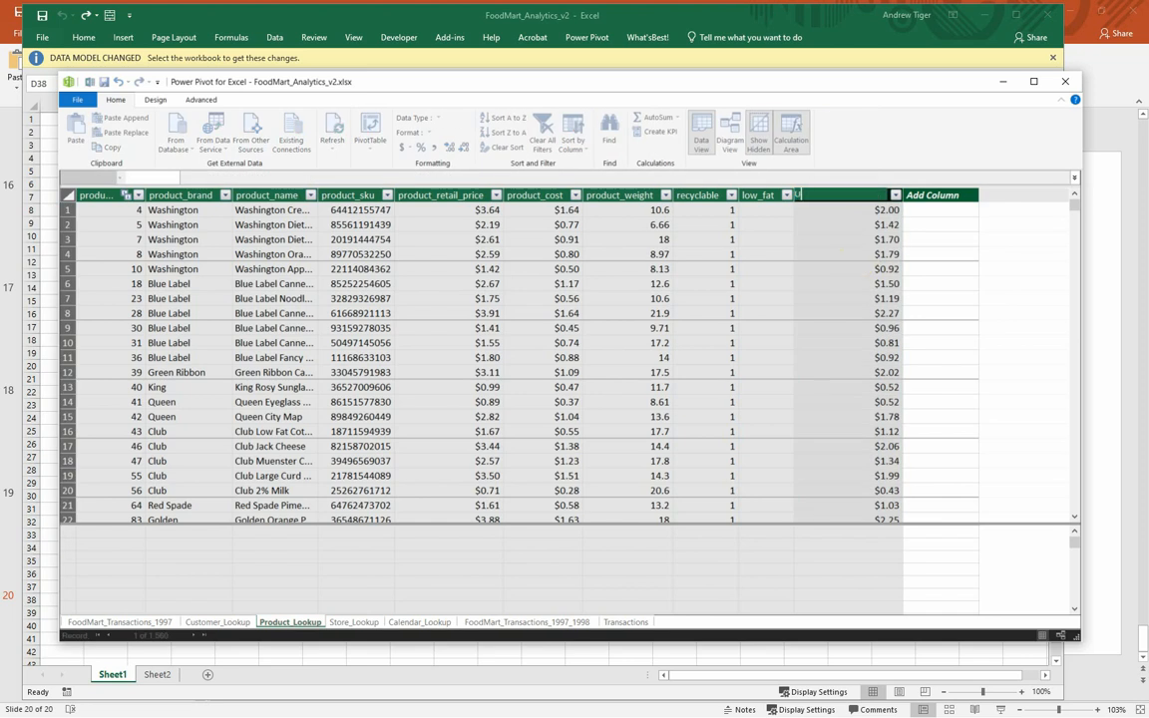
pyautogui.write('nit Profit')
pyautogui.press('Return')
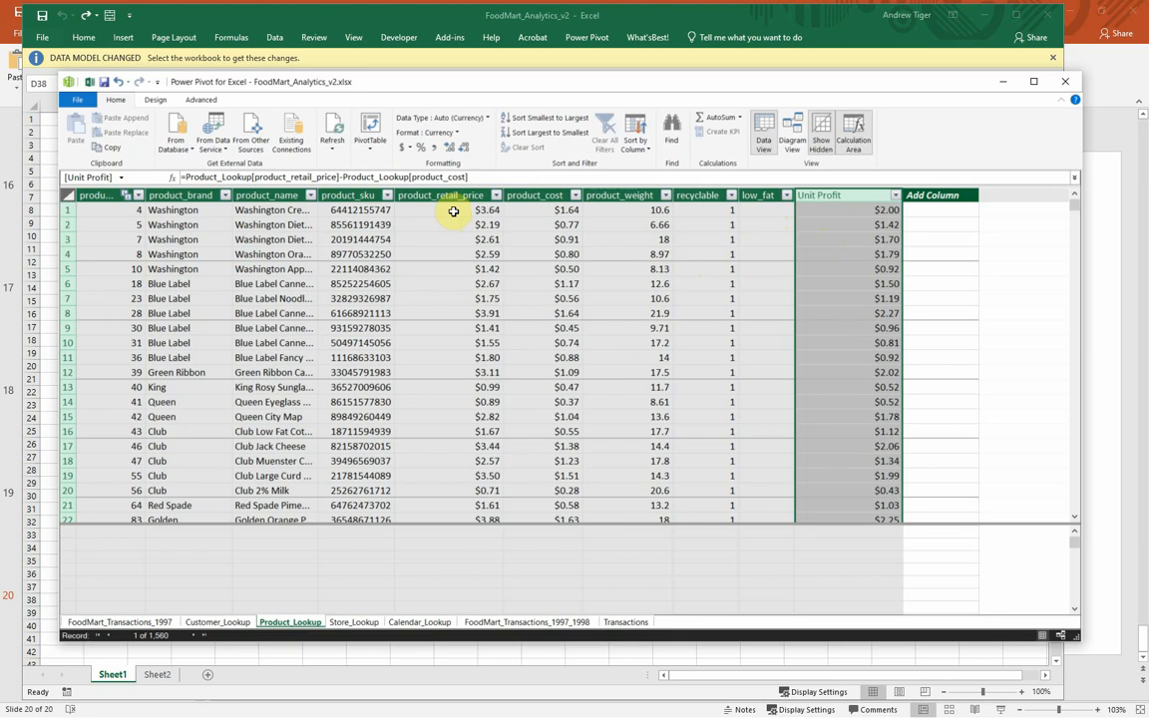
# Add a second calculated column with the formula =if(Product_Lookup[product_retail_price]>=3,"ExpensiveItem","Regular").
pyautogui.click(937, 207)
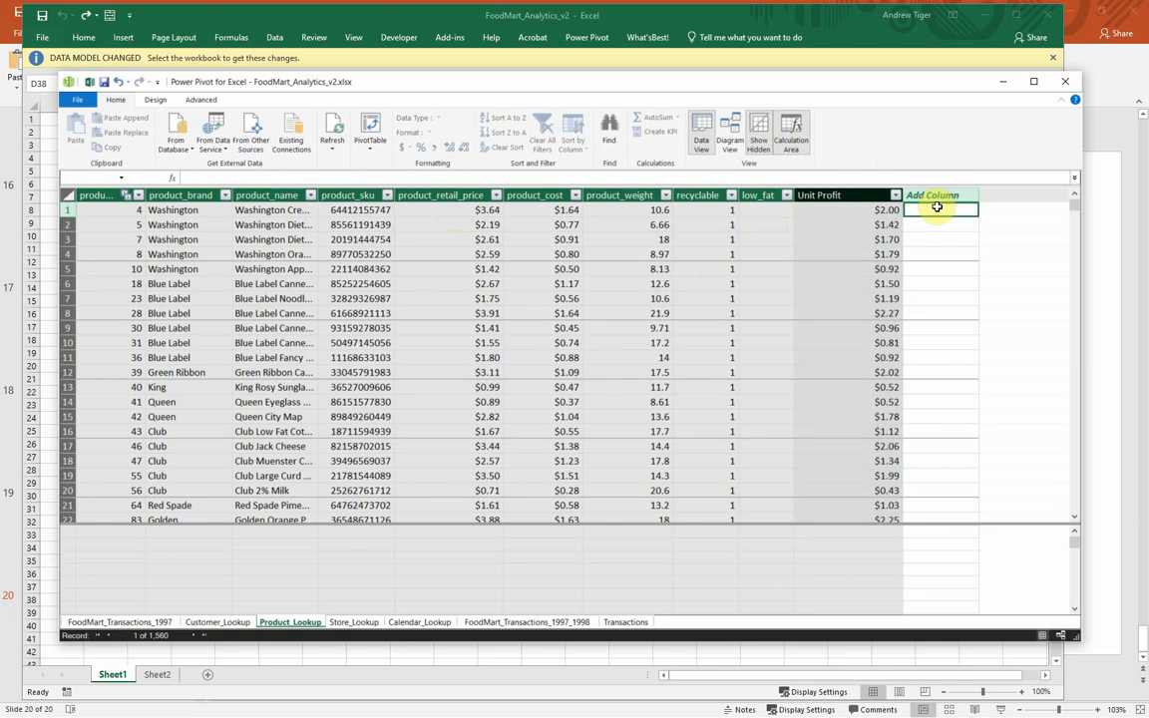
pyautogui.write('=')
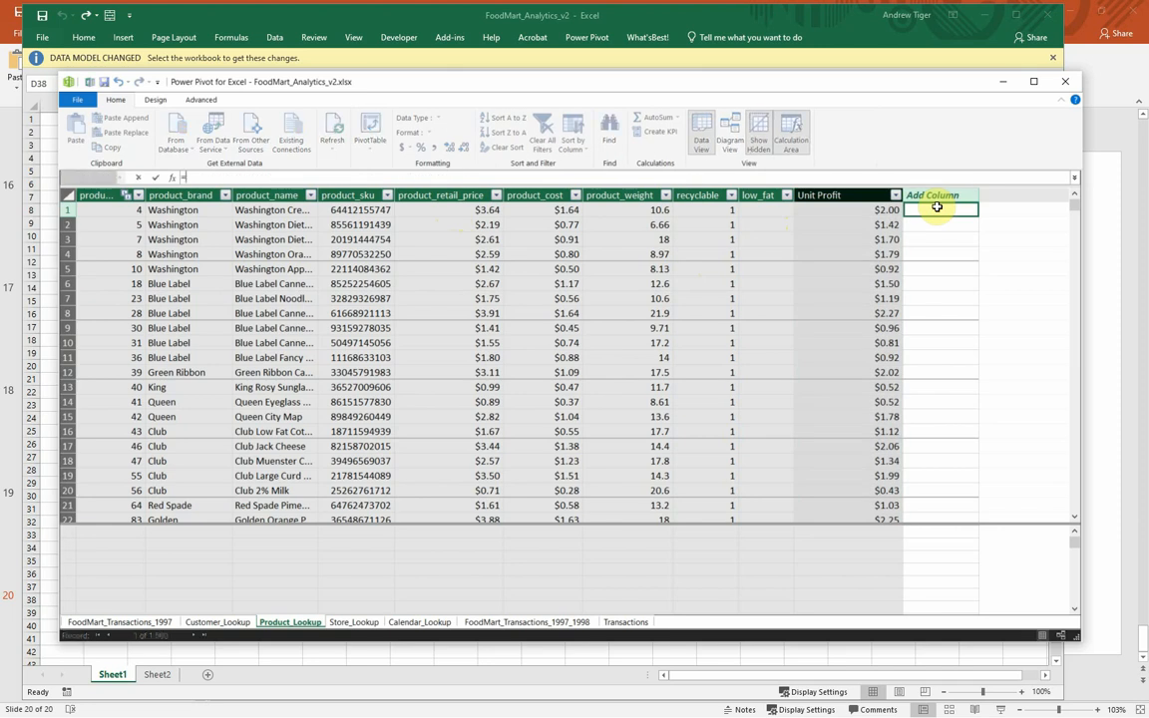
pyautogui.write('if')
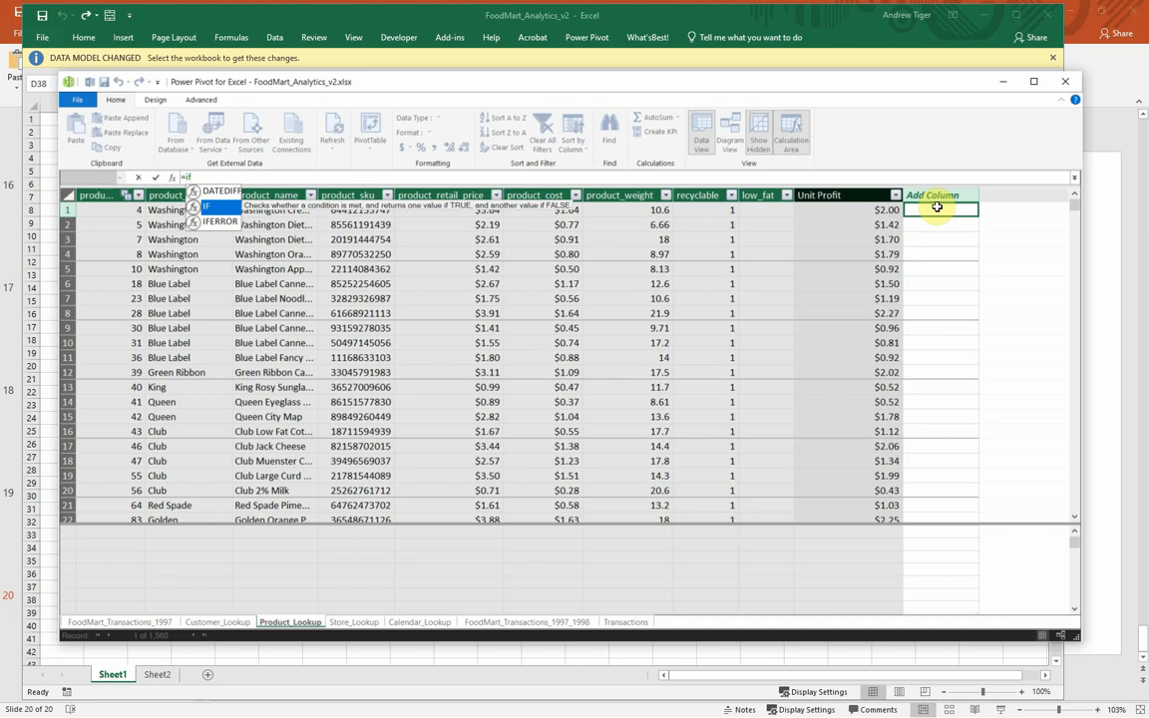
pyautogui.write('(')
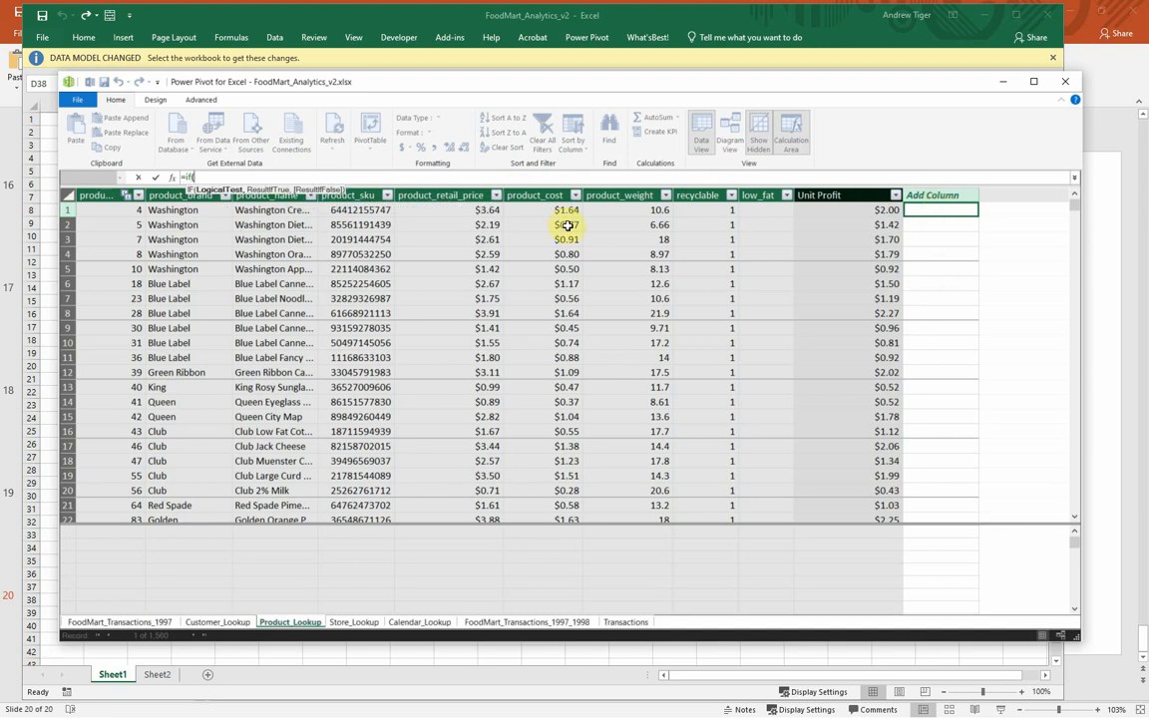
pyautogui.click(454, 209)
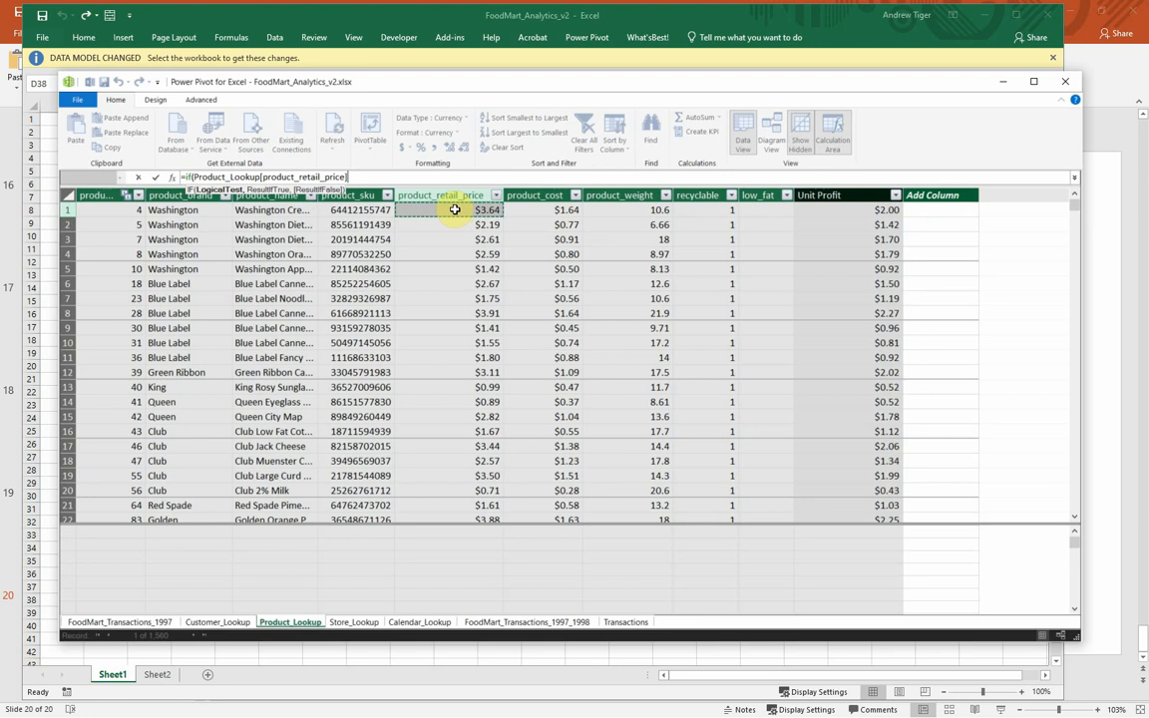
pyautogui.write('>=')
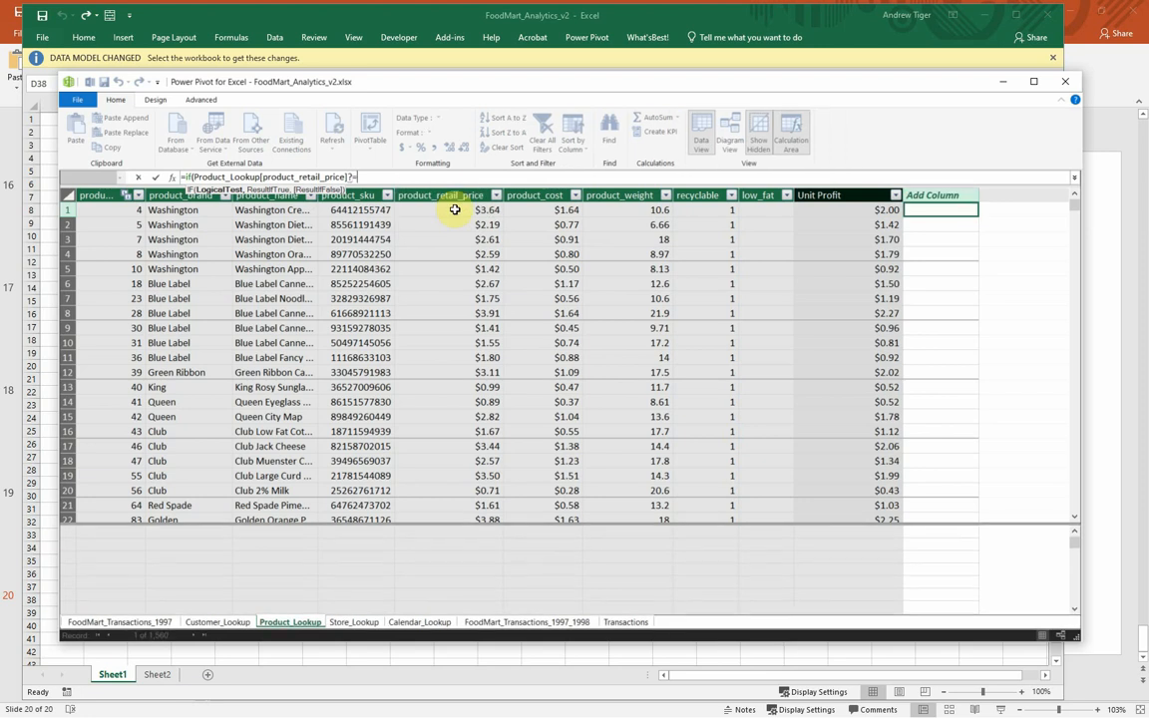
pyautogui.press('BackSpace')
pyautogui.press('BackSpace')
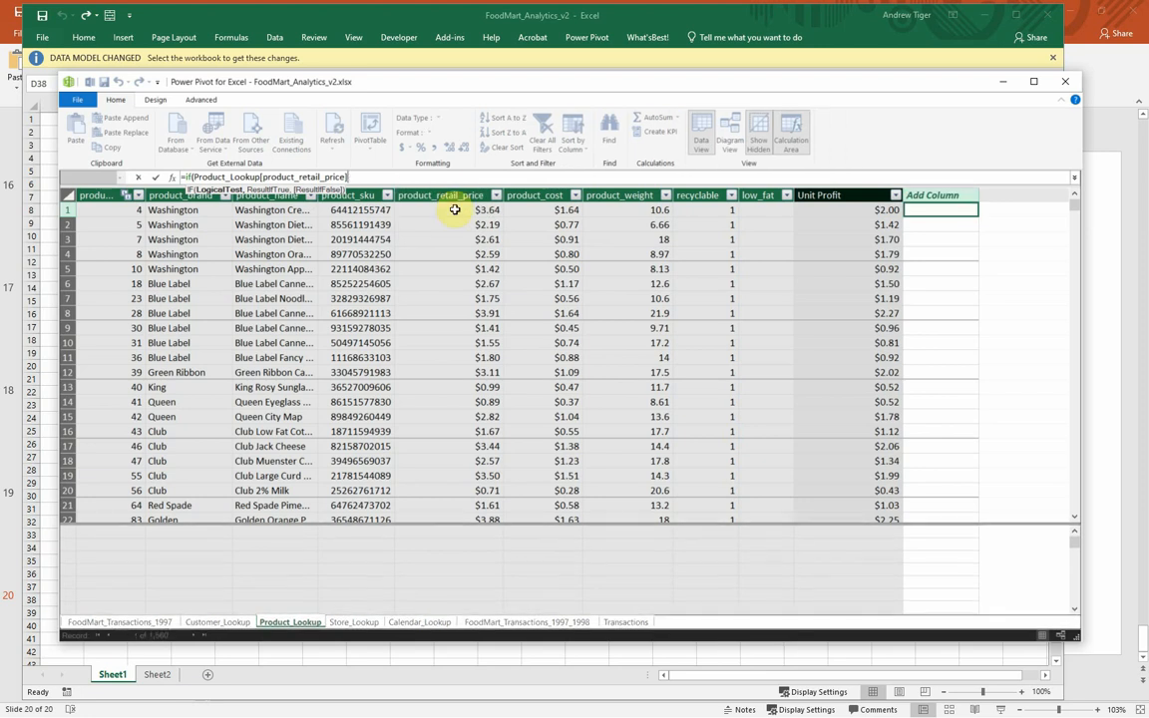
pyautogui.write('>=3,"Expe')
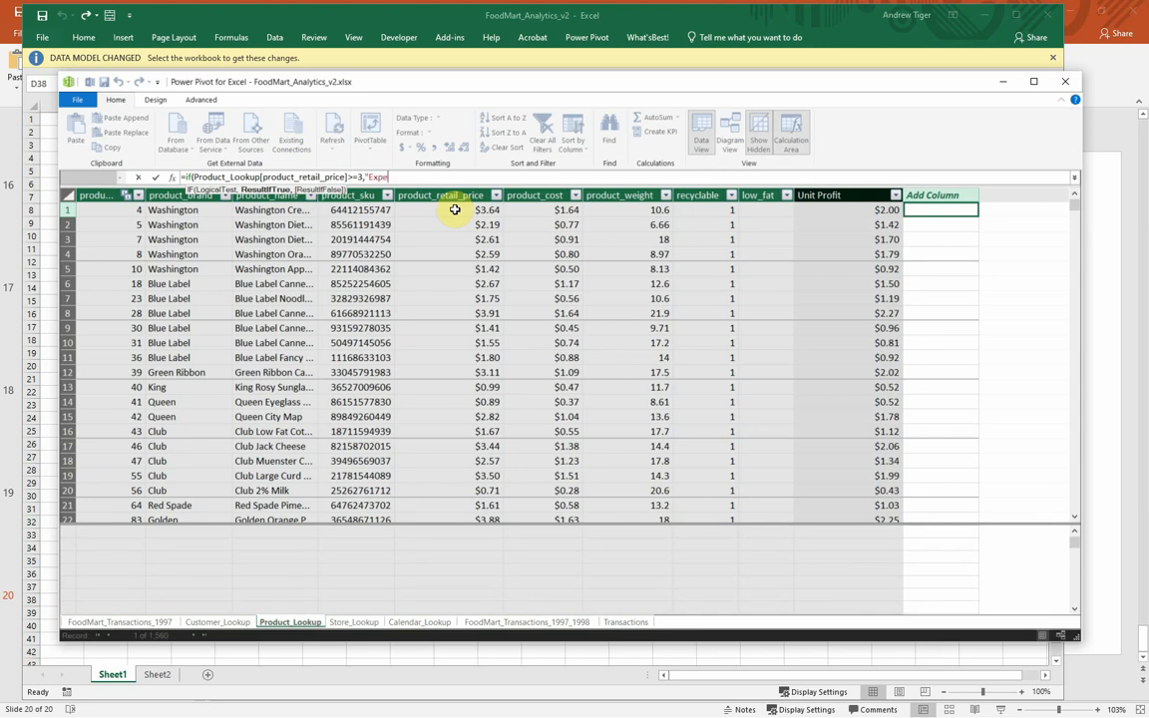
pyautogui.write('nsiveItem","')
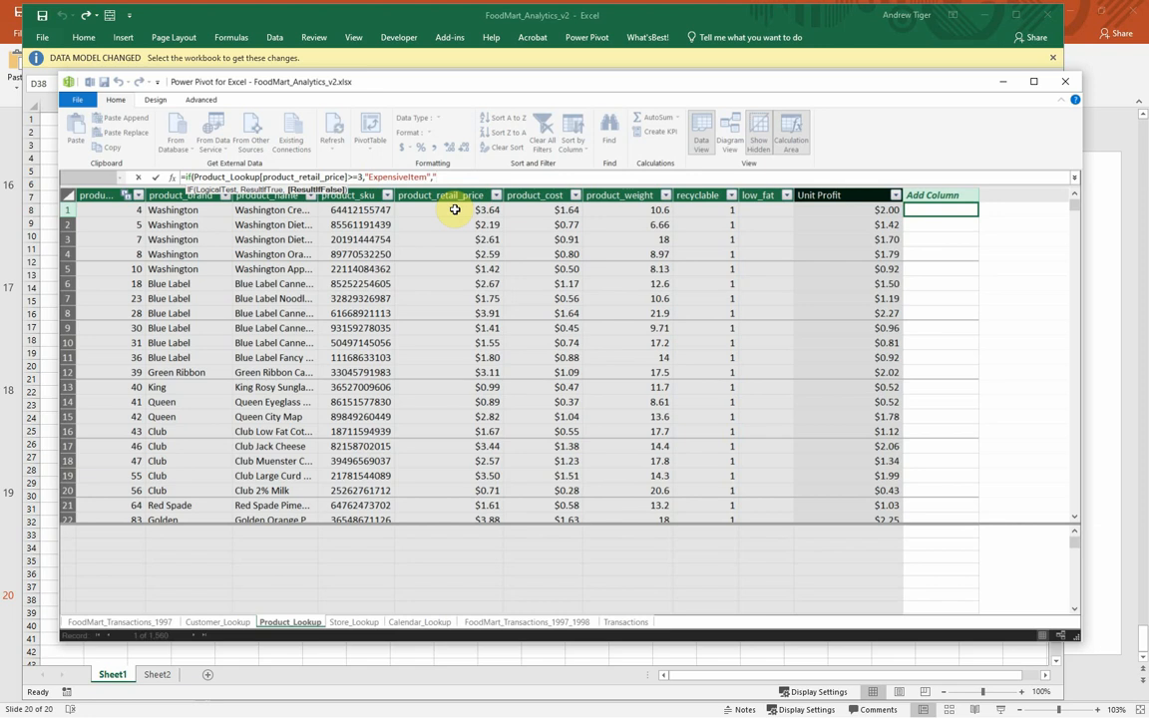
pyautogui.write('Regular")')
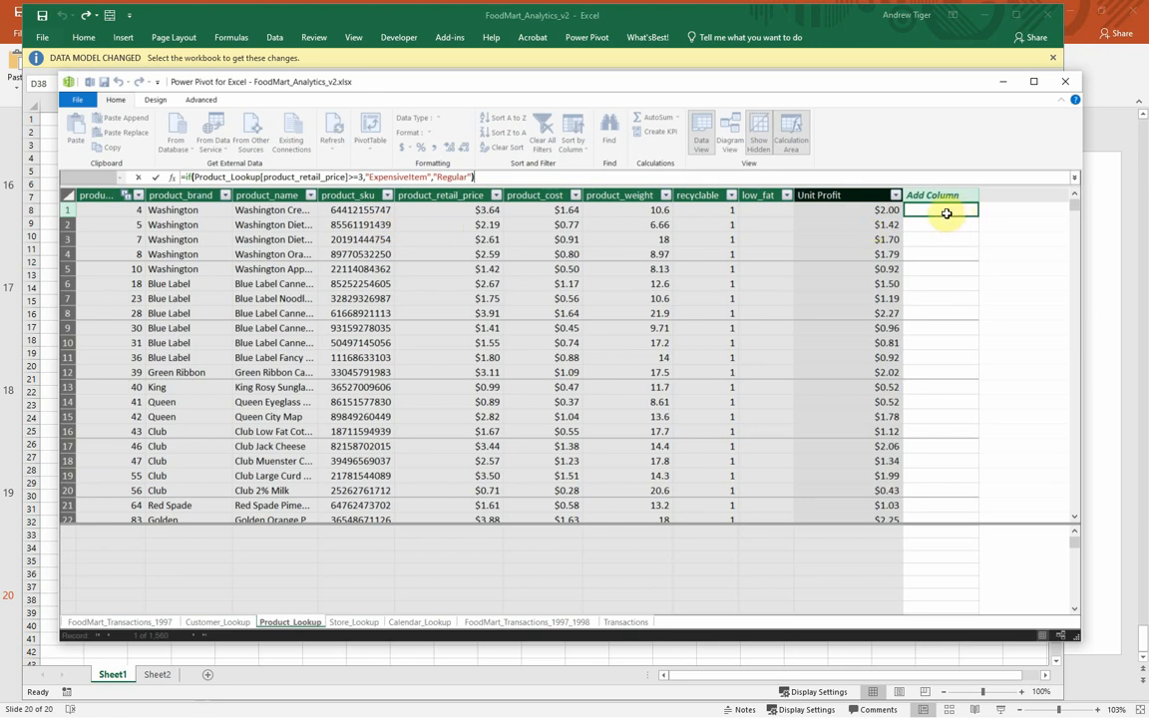
pyautogui.press('Return')
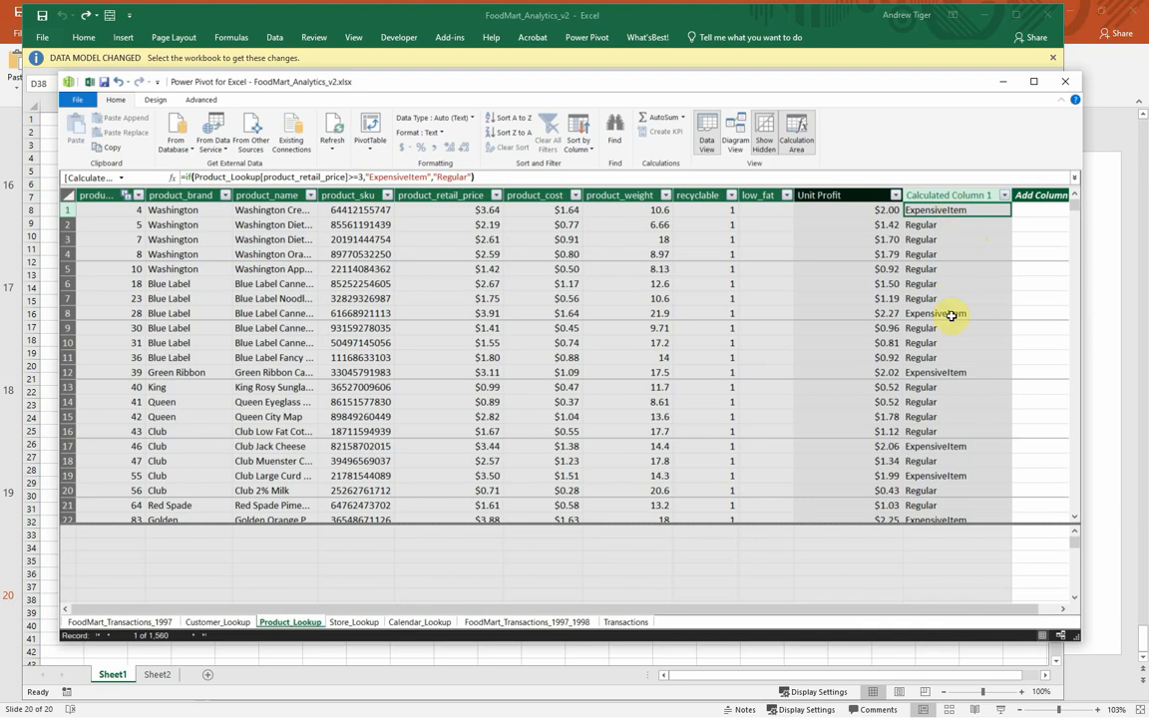
# Rename the calculated column that classifies products by retail price as ItemType.
pyautogui.rightClick(927, 195)
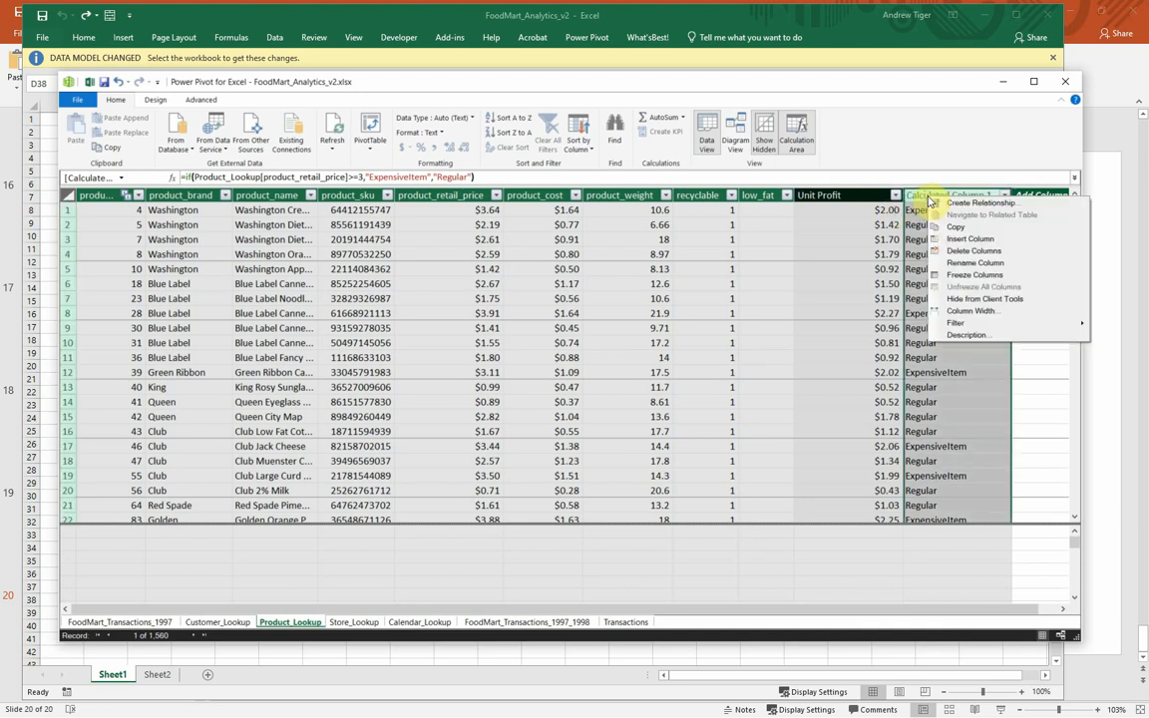
pyautogui.click(952, 262)
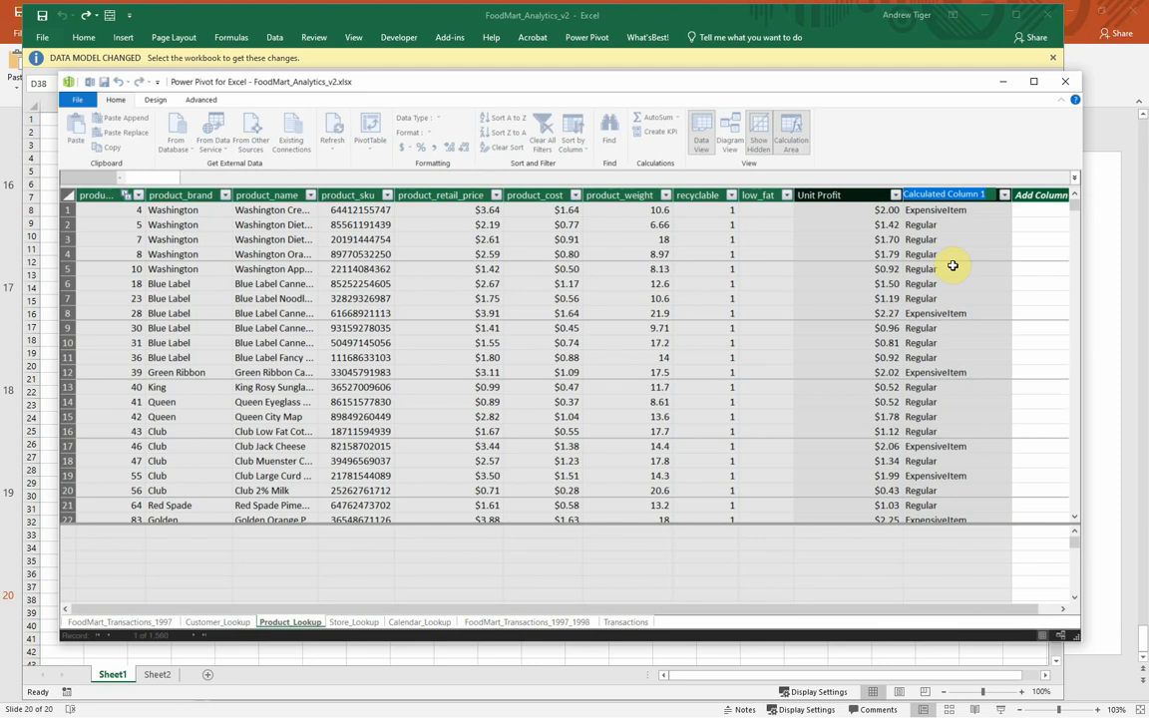
pyautogui.write('ItemType')
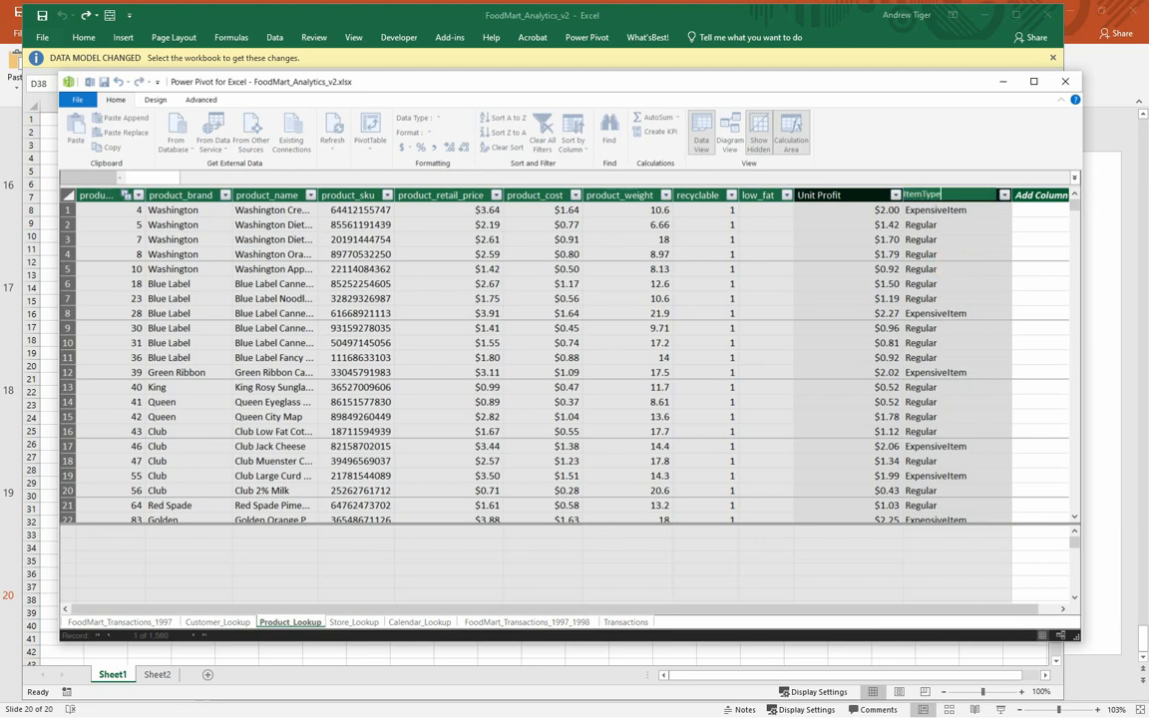
pyautogui.click(1041, 299)
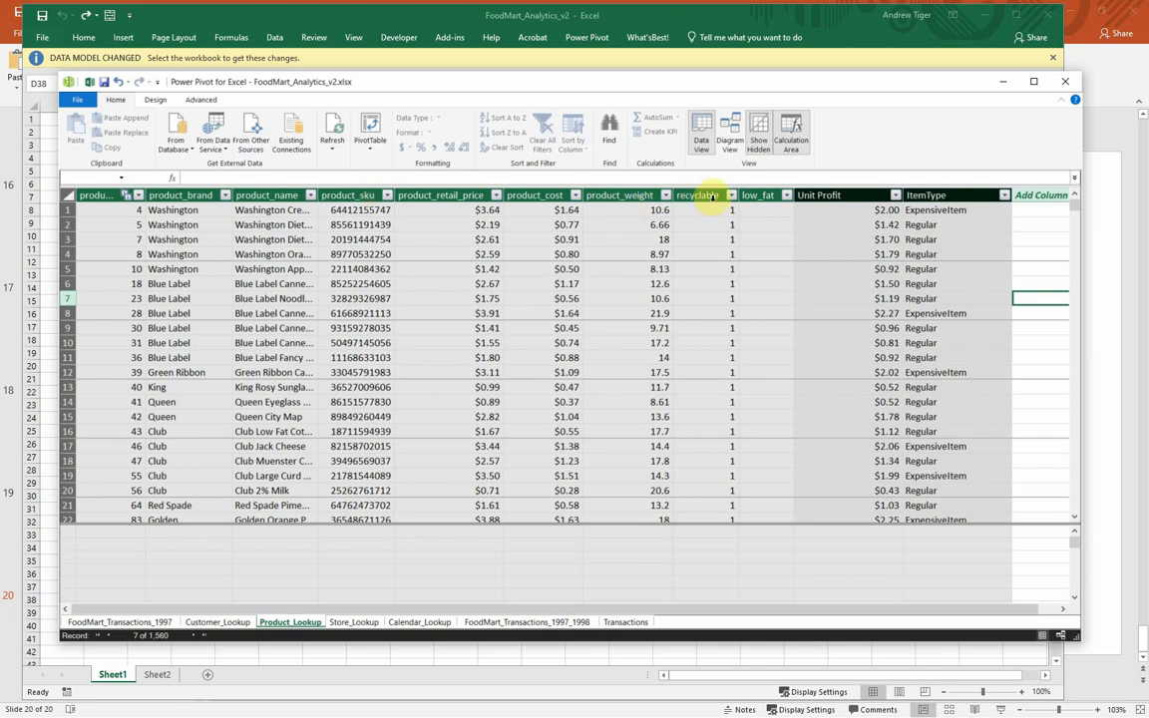
# Rename the Unit Profit column as unit_profit.
pyautogui.click(828, 196)
pyautogui.rightClick(828, 196)
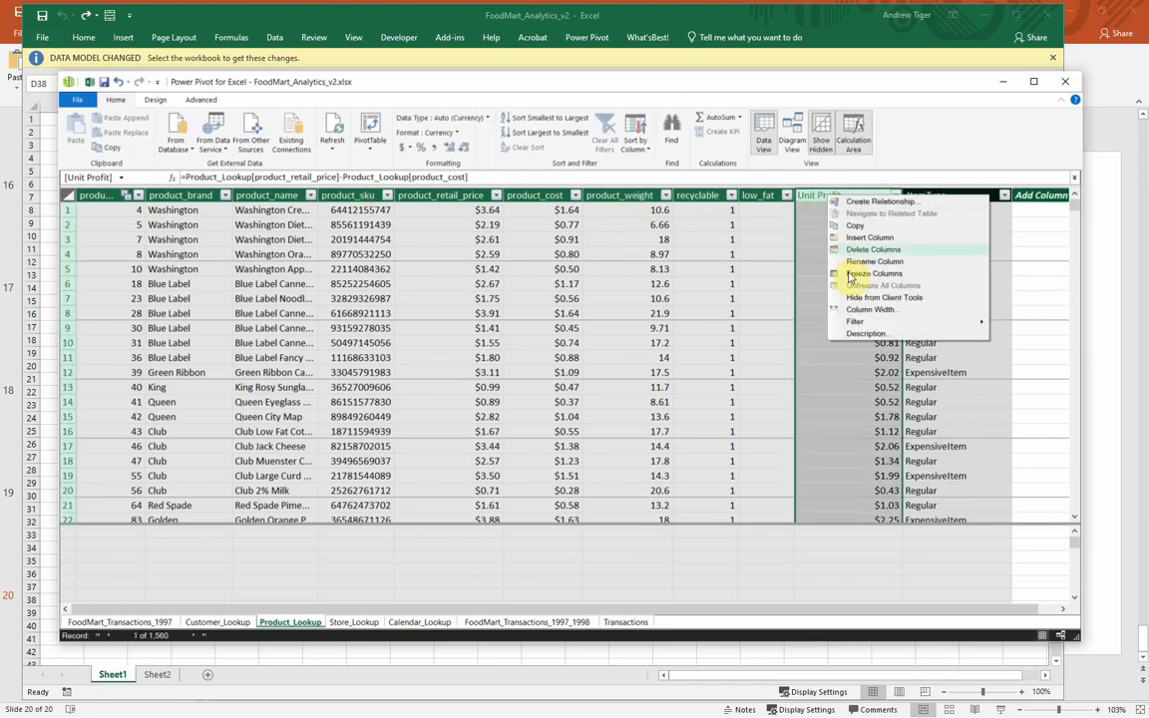
pyautogui.click(864, 261)
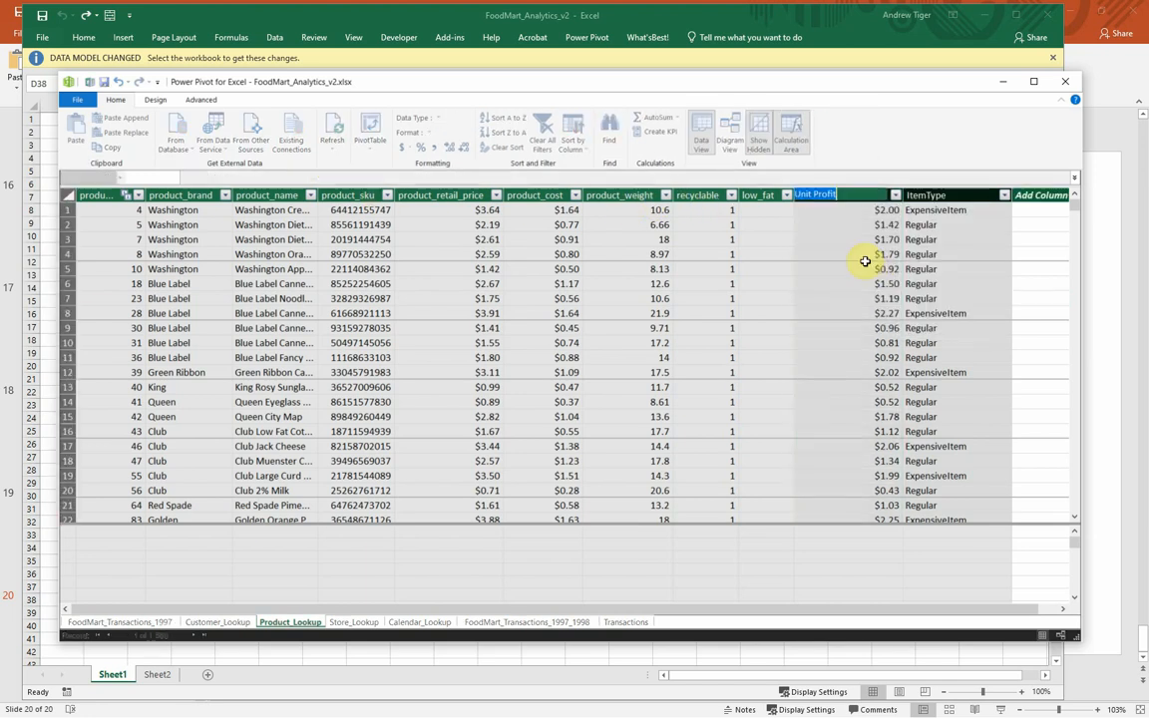
pyautogui.press('BackSpace')
pyautogui.write('unit_profit')
pyautogui.press('Return')
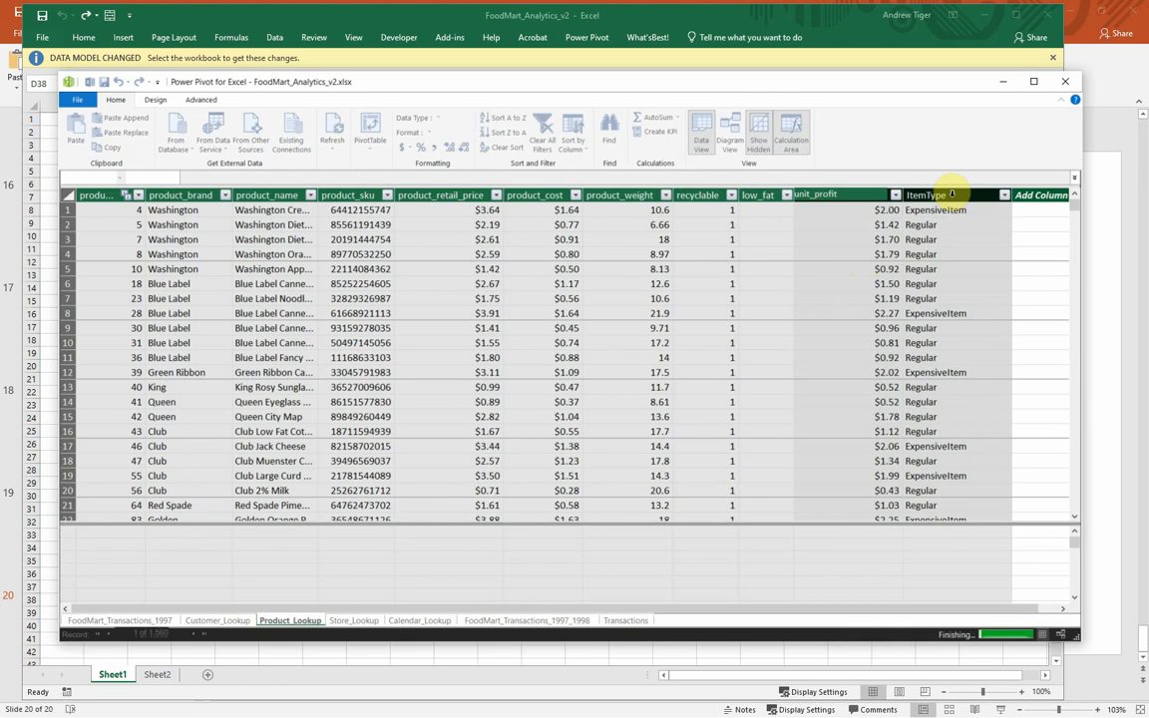
# Rename the ItemType column as item_type, and reposition and slightly enlarge the data model window.
pyautogui.rightClick(952, 196)
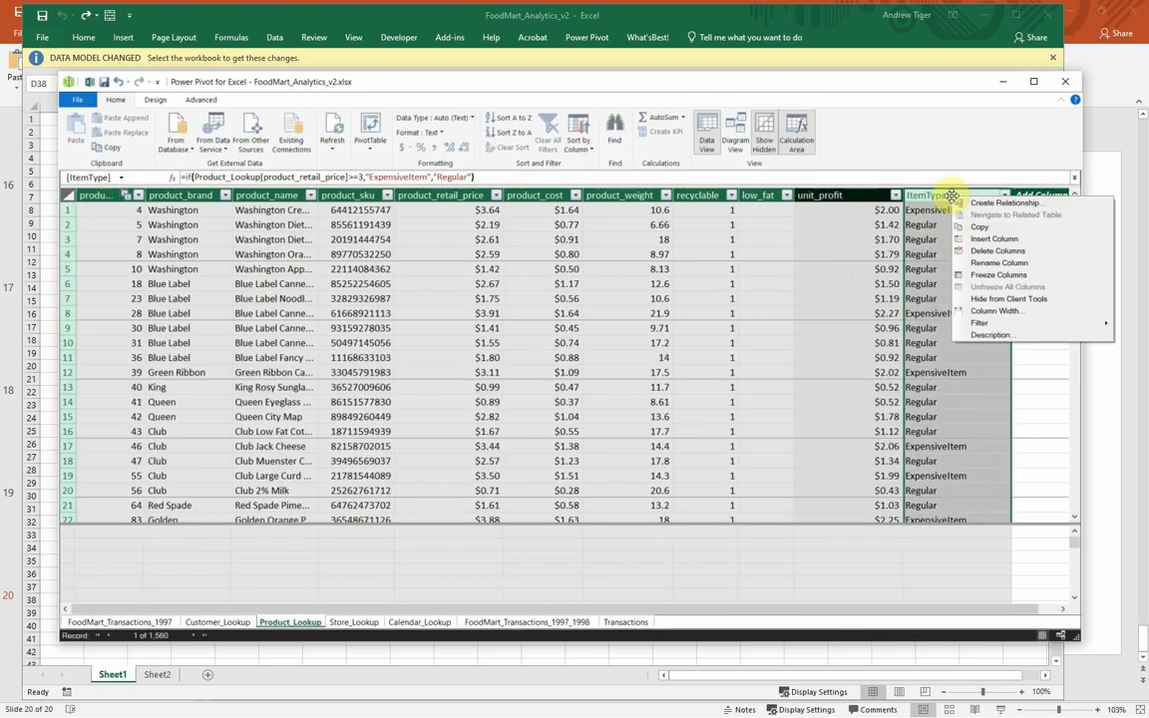
pyautogui.click(961, 264)
pyautogui.write('It')
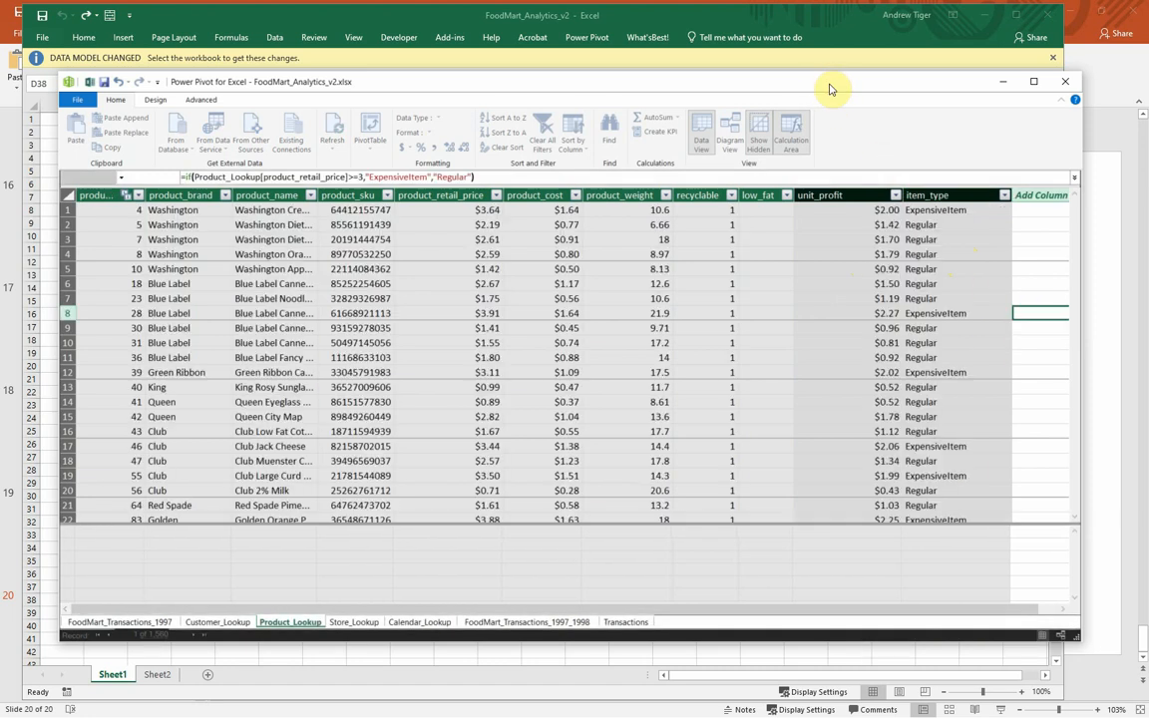
pyautogui.moveTo(830, 85); pyautogui.dragTo(820, 98)
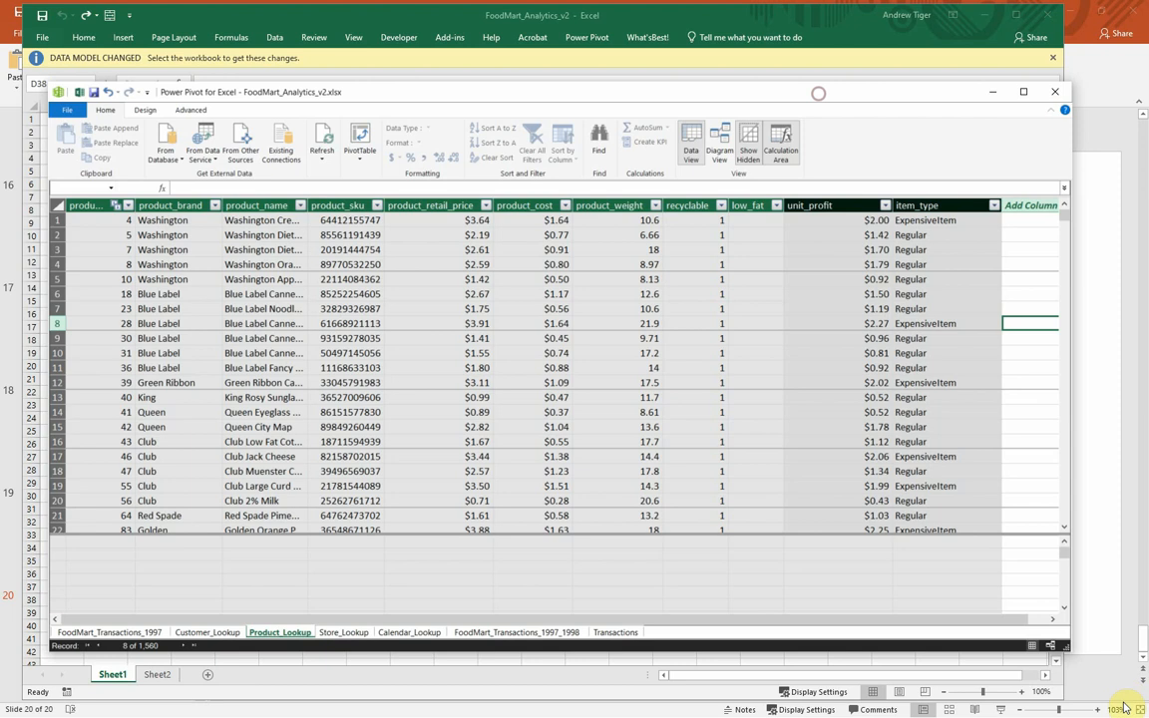
pyautogui.moveTo(1080, 659); pyautogui.dragTo(1091, 665)
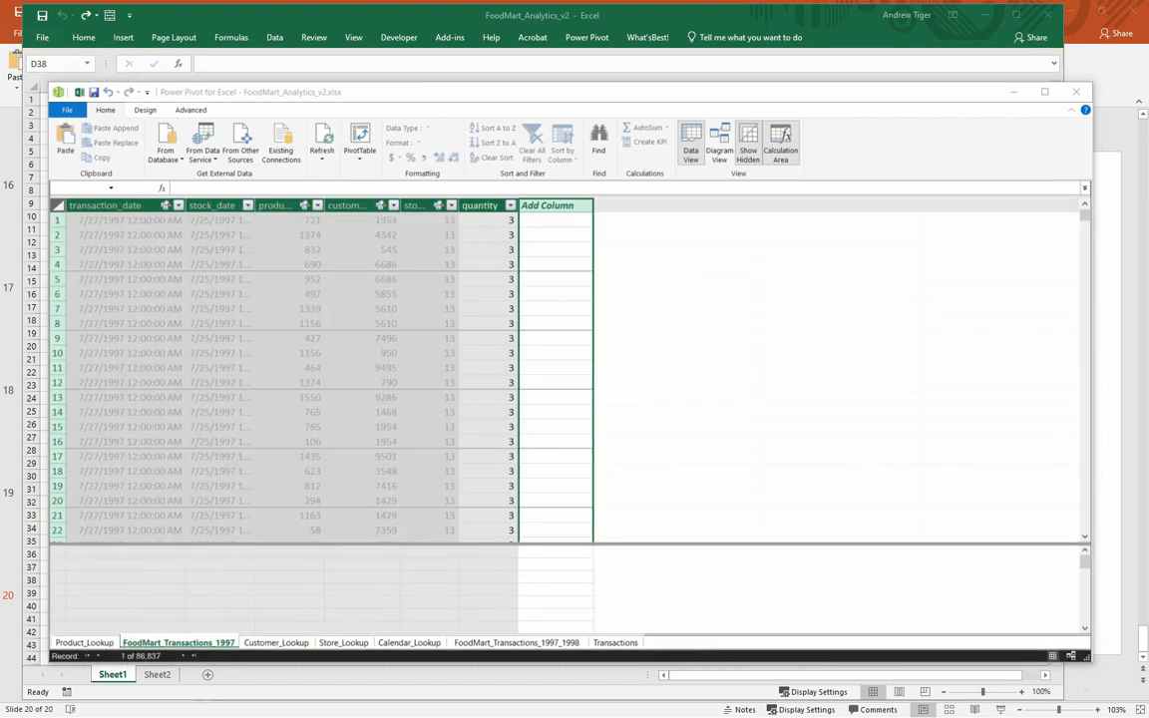
# Examine the product, customer, store and quantity fields in FoodMart_Transactions_1997 and compare them with the columns available in Product_Lookup.
pyautogui.click(565, 220)
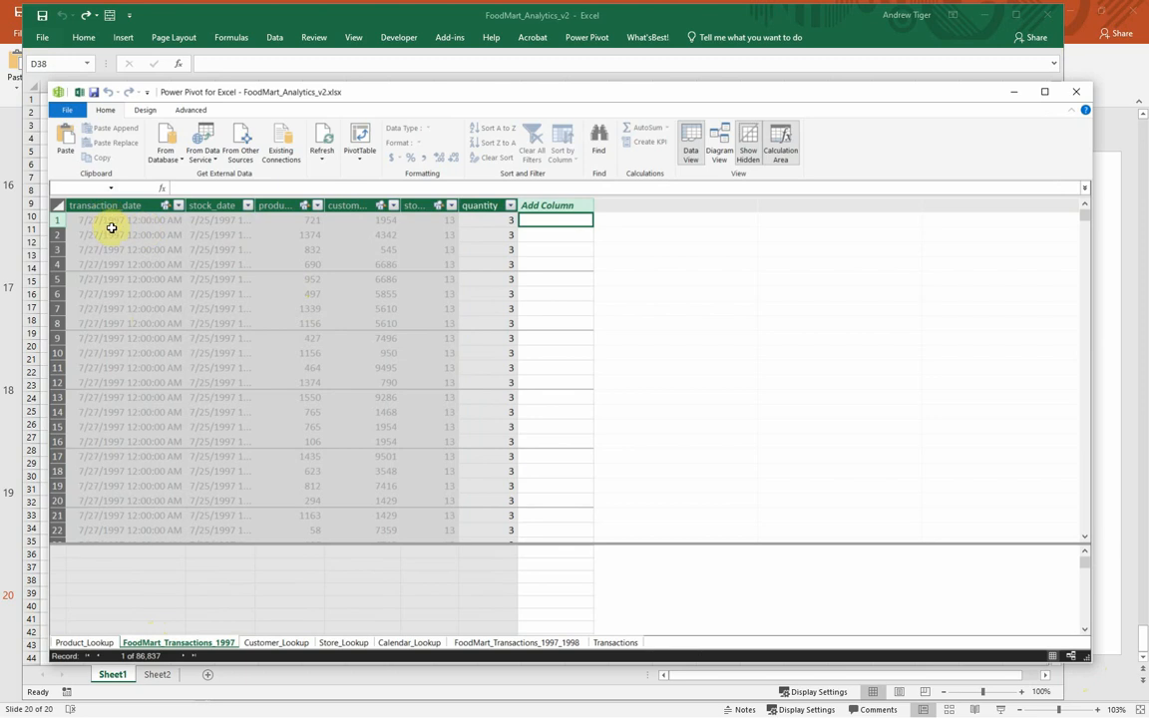
pyautogui.click(290, 219)
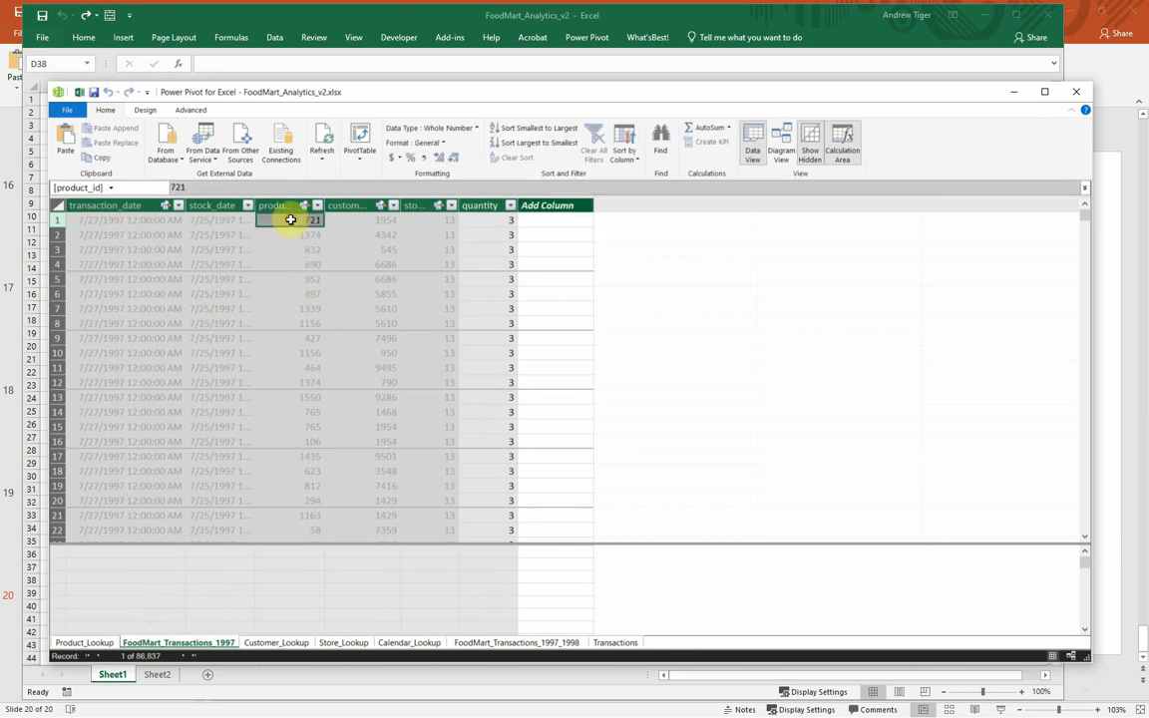
pyautogui.click(349, 220)
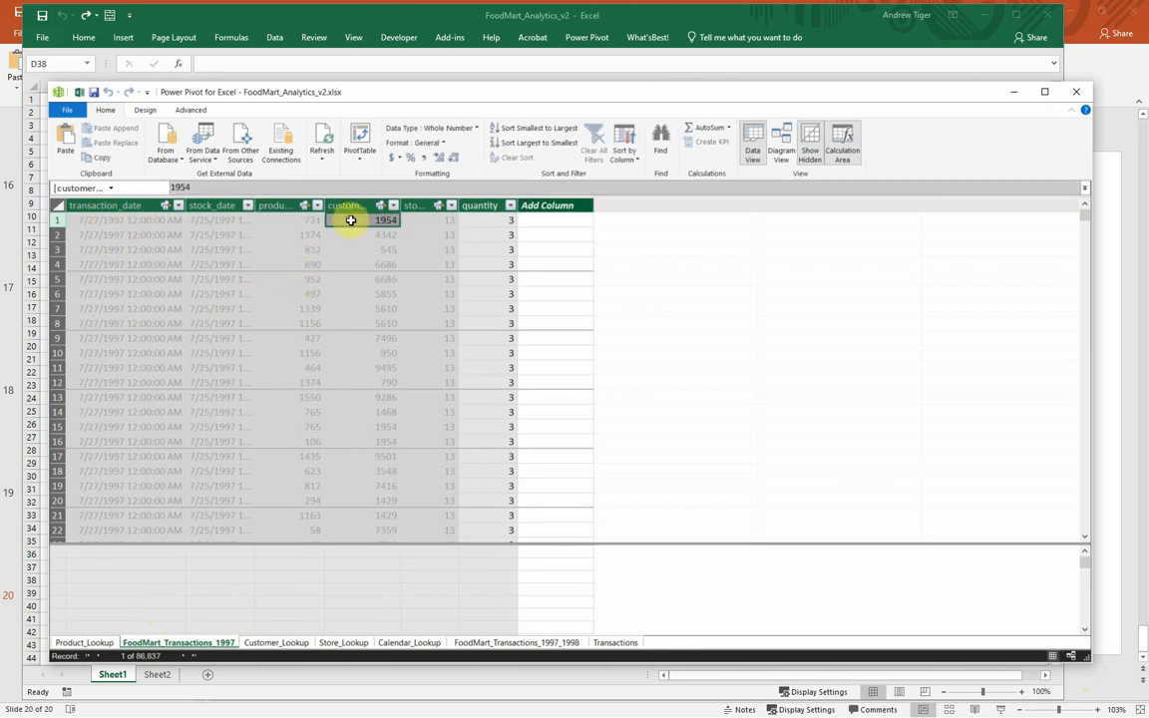
pyautogui.click(420, 219)
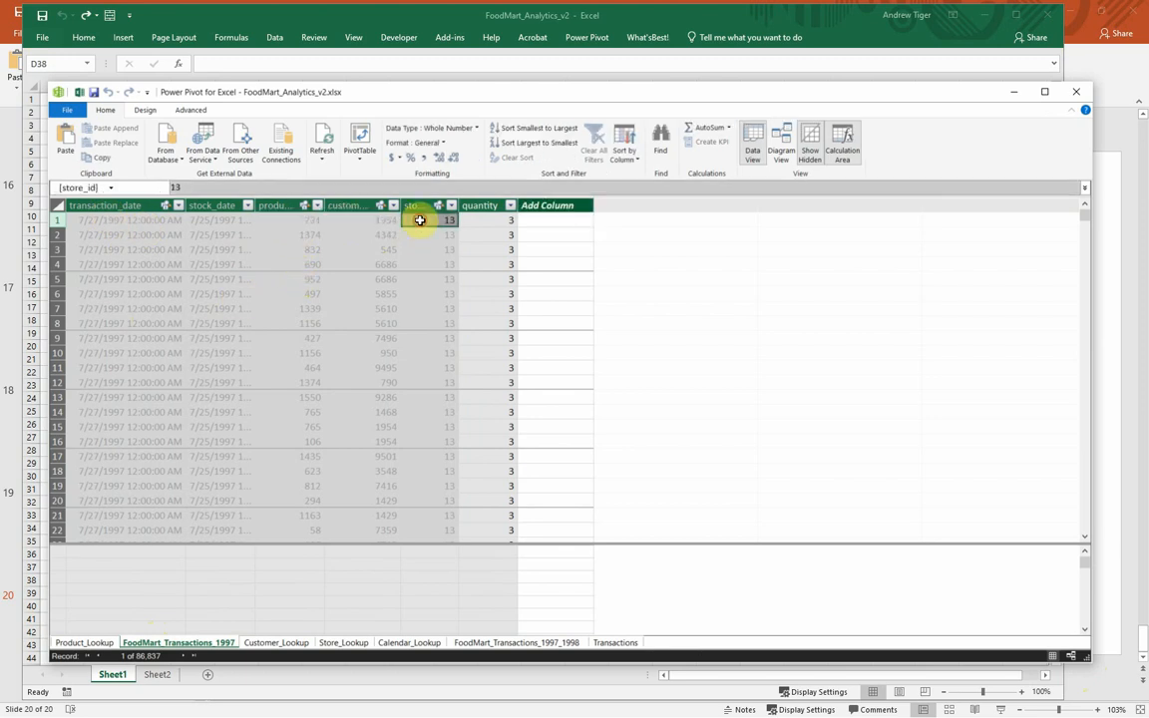
pyautogui.click(485, 219)
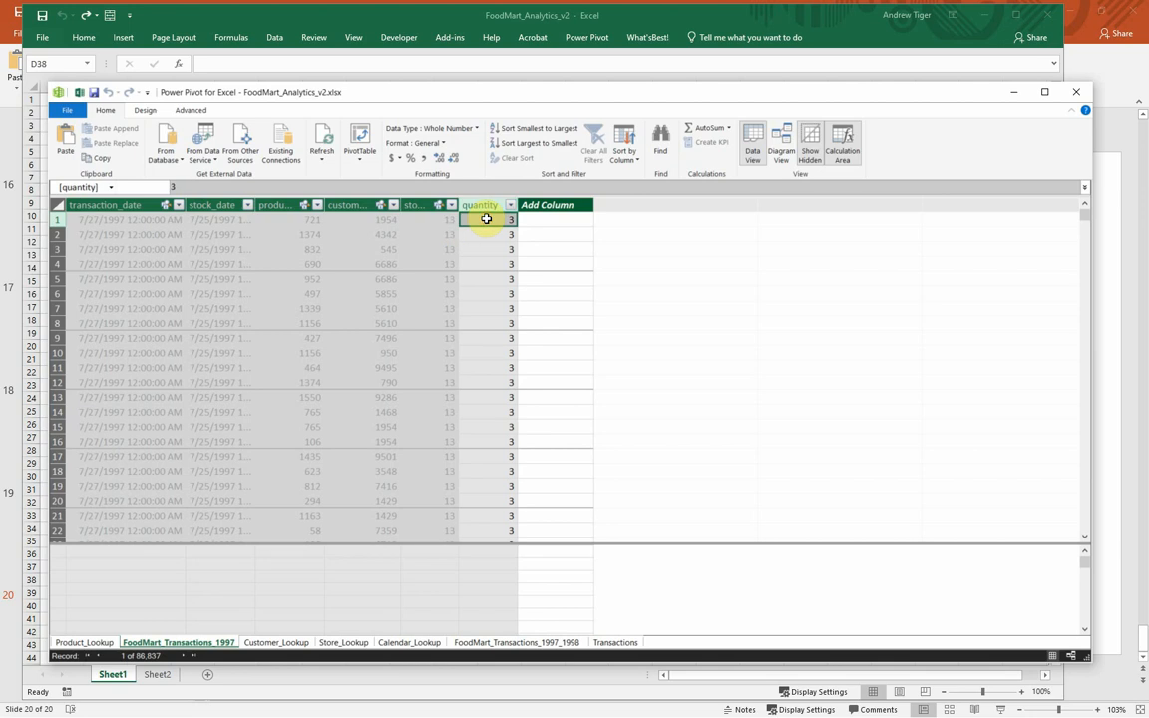
pyautogui.click(276, 219)
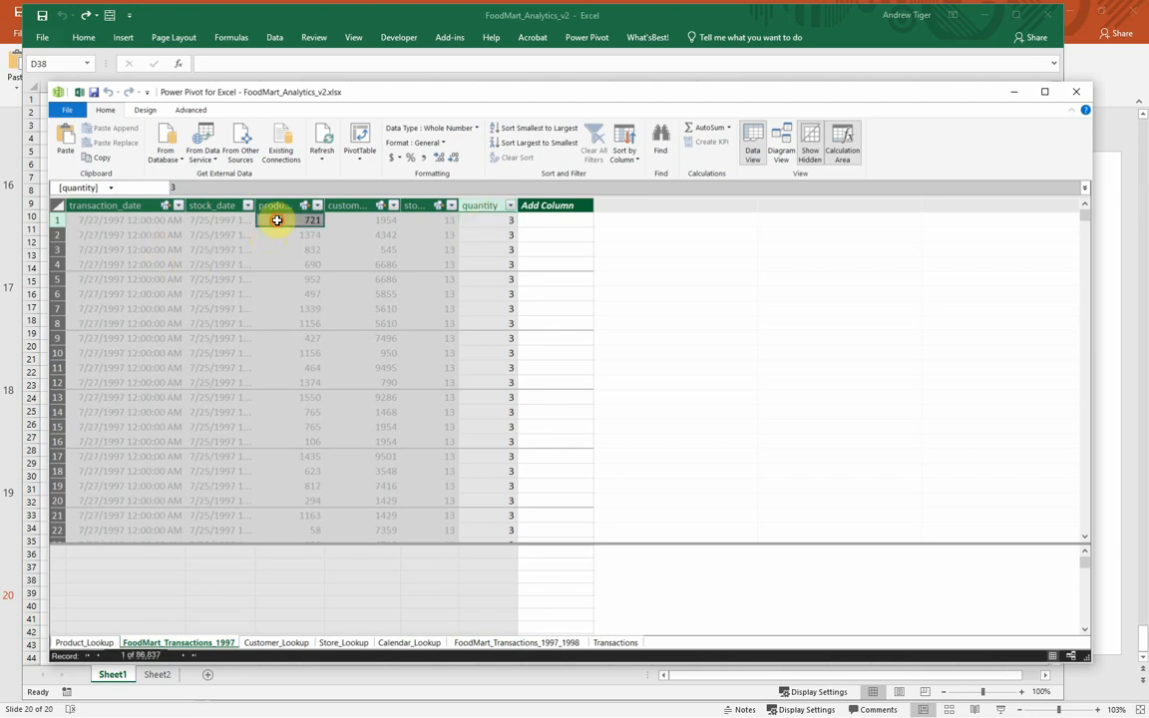
pyautogui.click(361, 219)
pyautogui.click(423, 220)
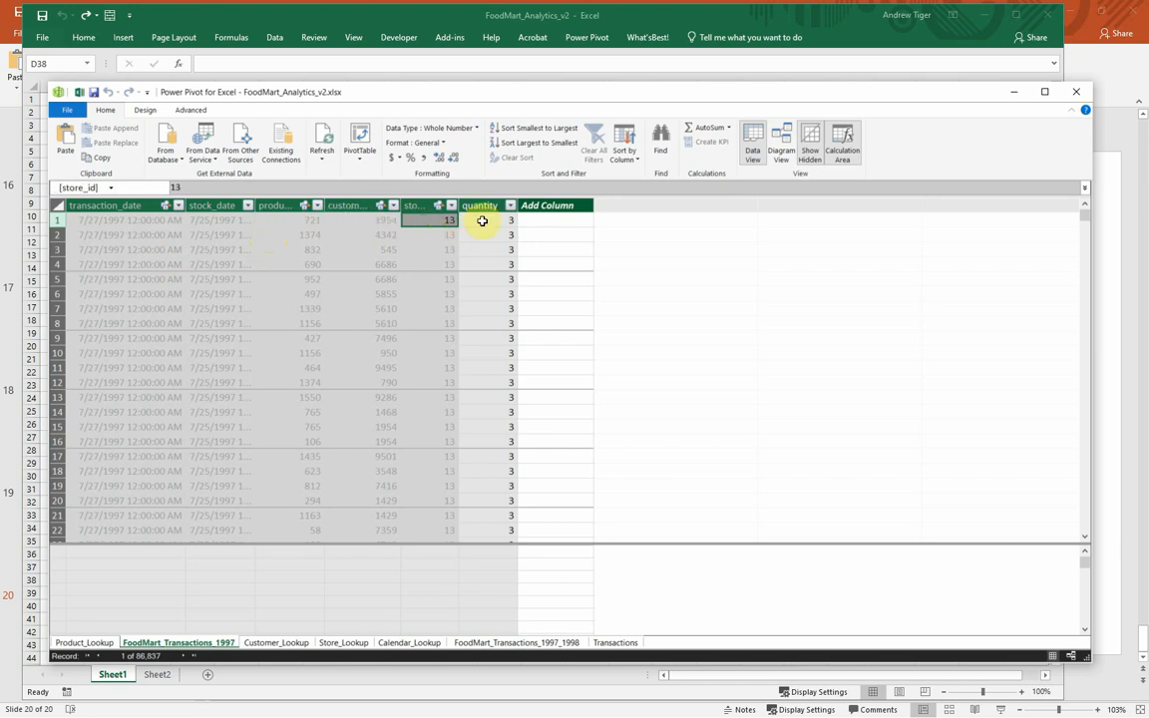
pyautogui.click(482, 221)
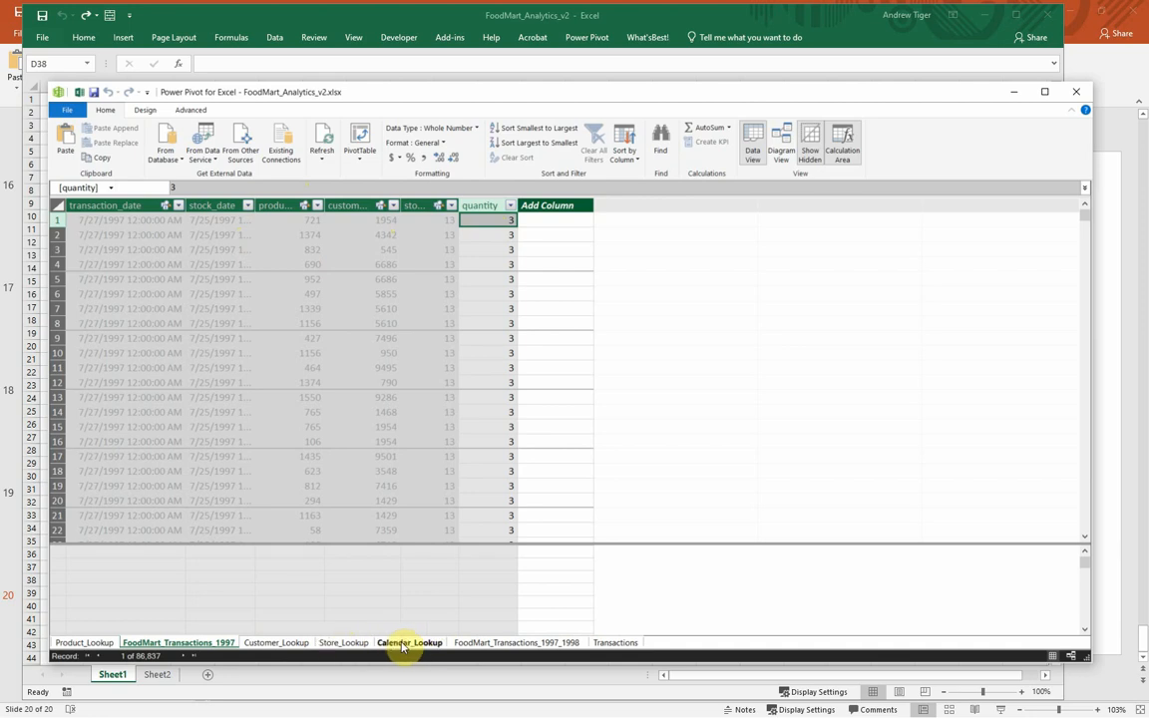
pyautogui.click(95, 643)
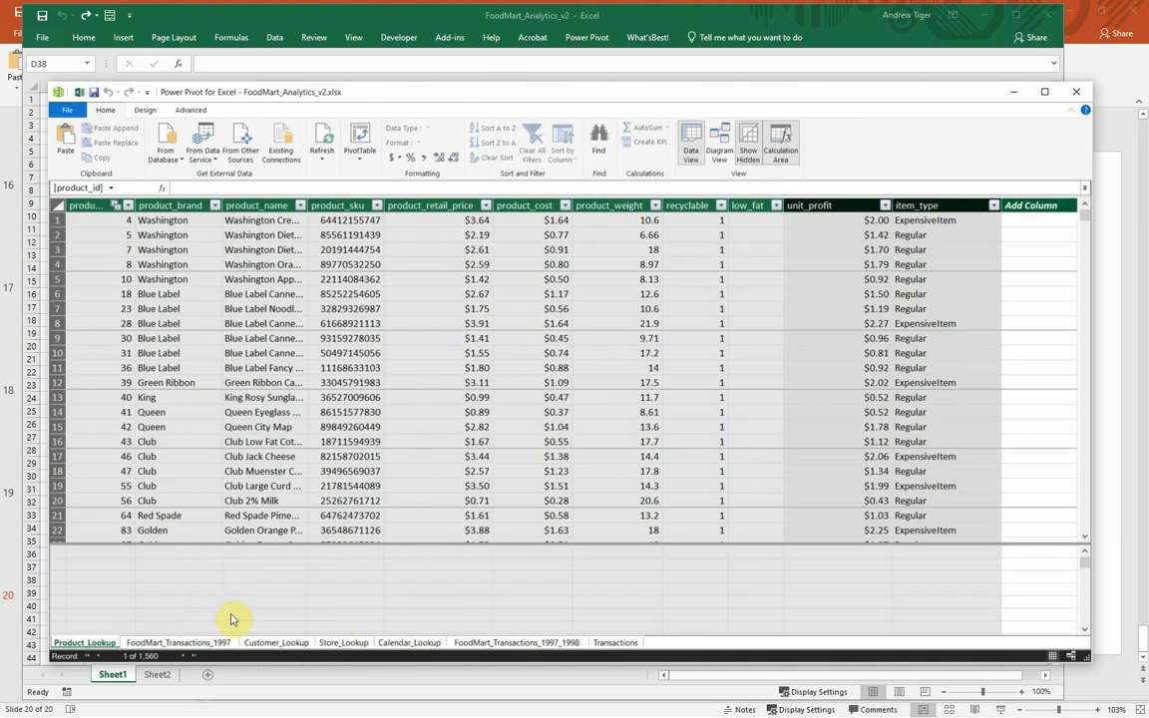
pyautogui.click(180, 643)
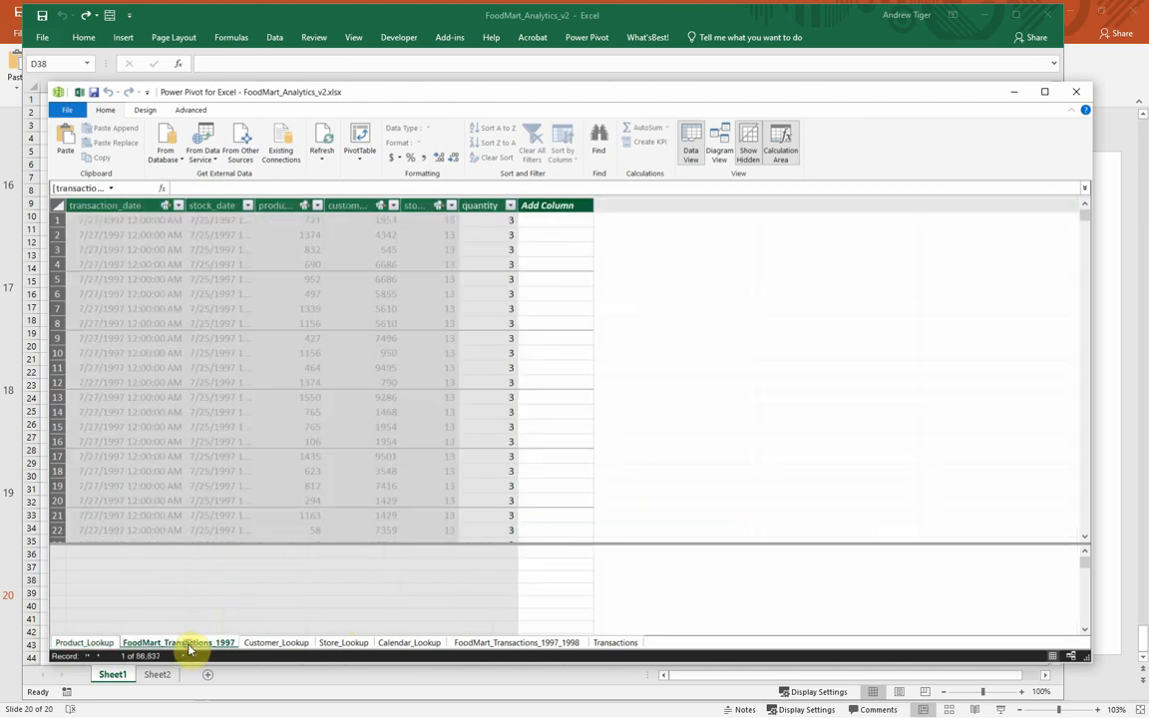
pyautogui.click(548, 220)
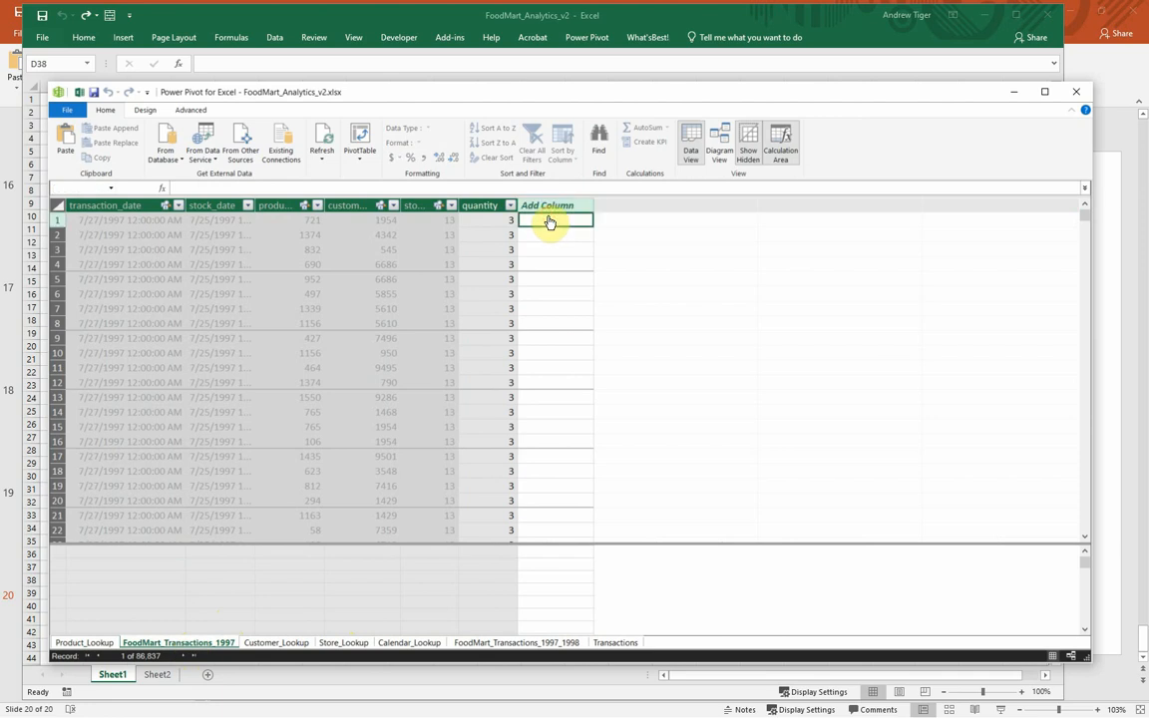
pyautogui.write('=')
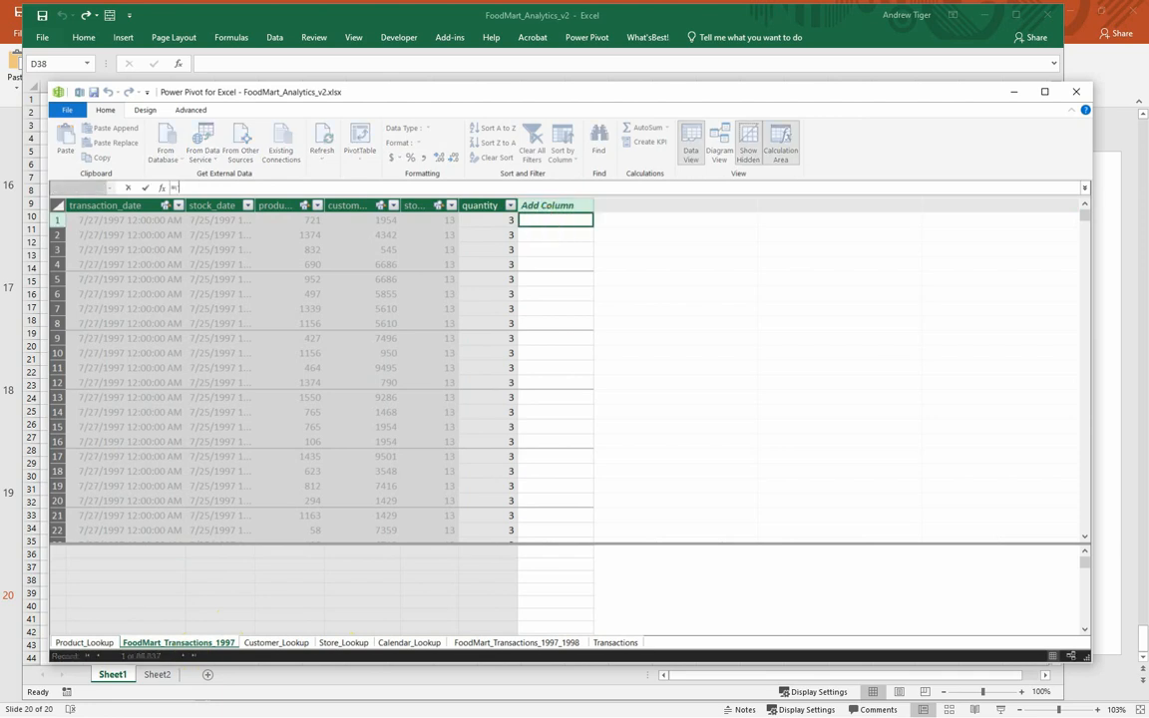
pyautogui.write('related')
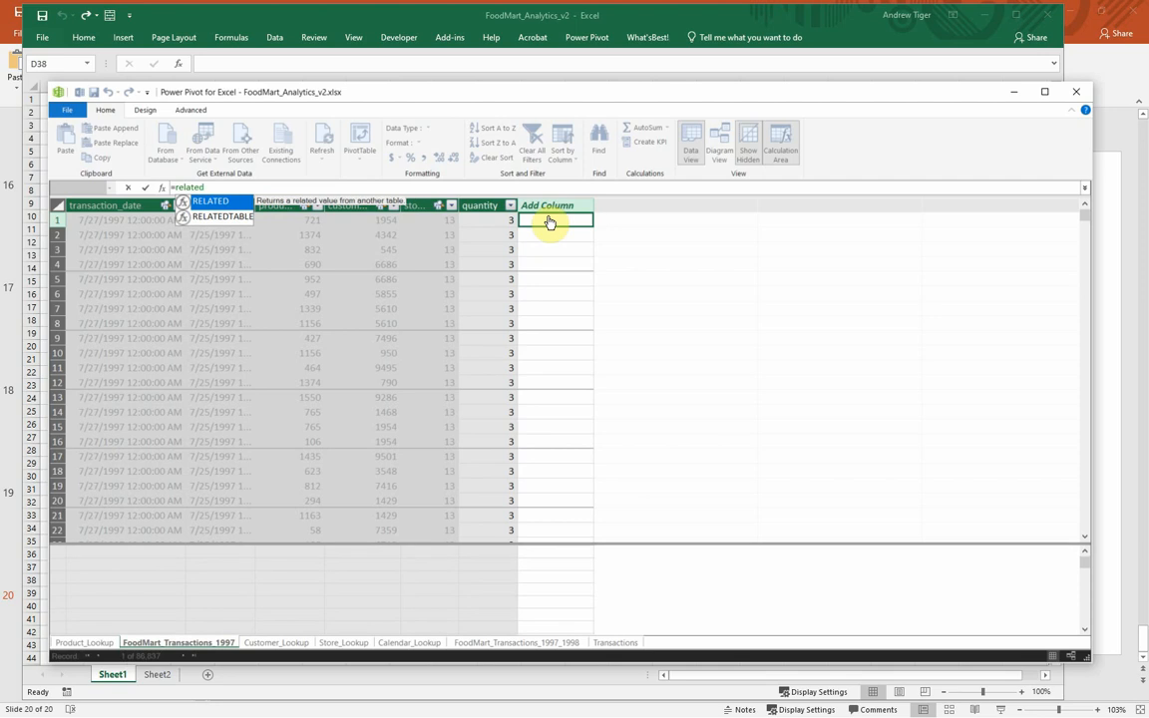
pyautogui.write('(')
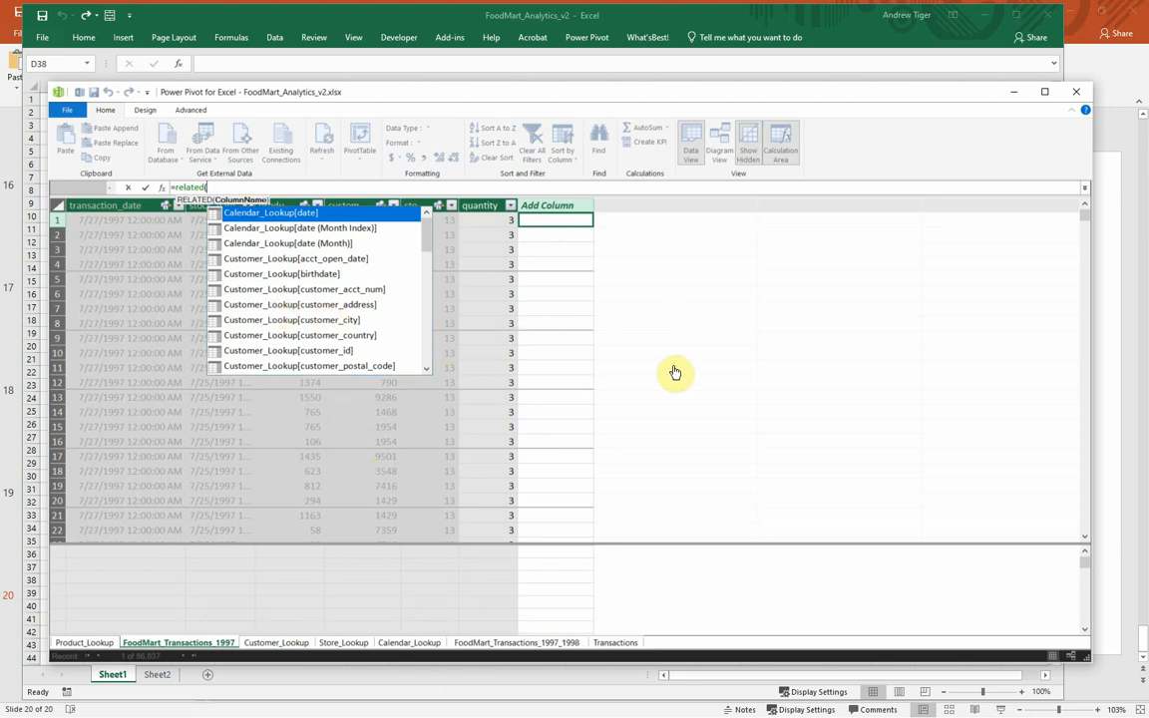
pyautogui.press('Escape')
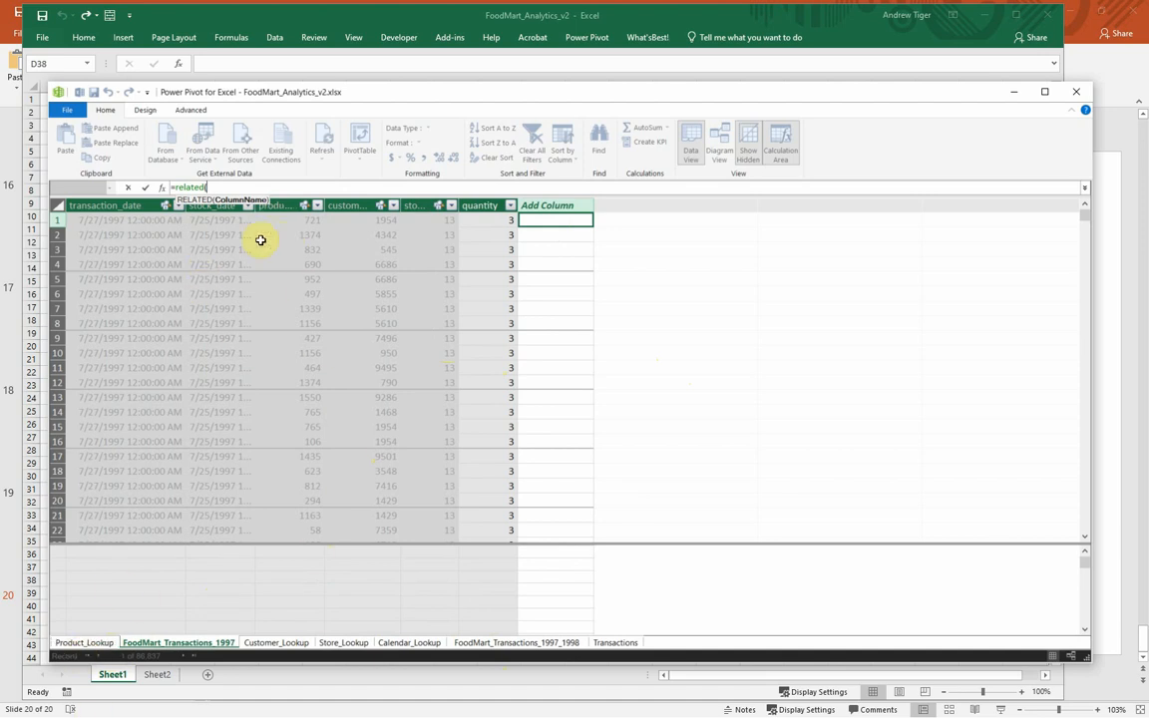
pyautogui.click(276, 205)
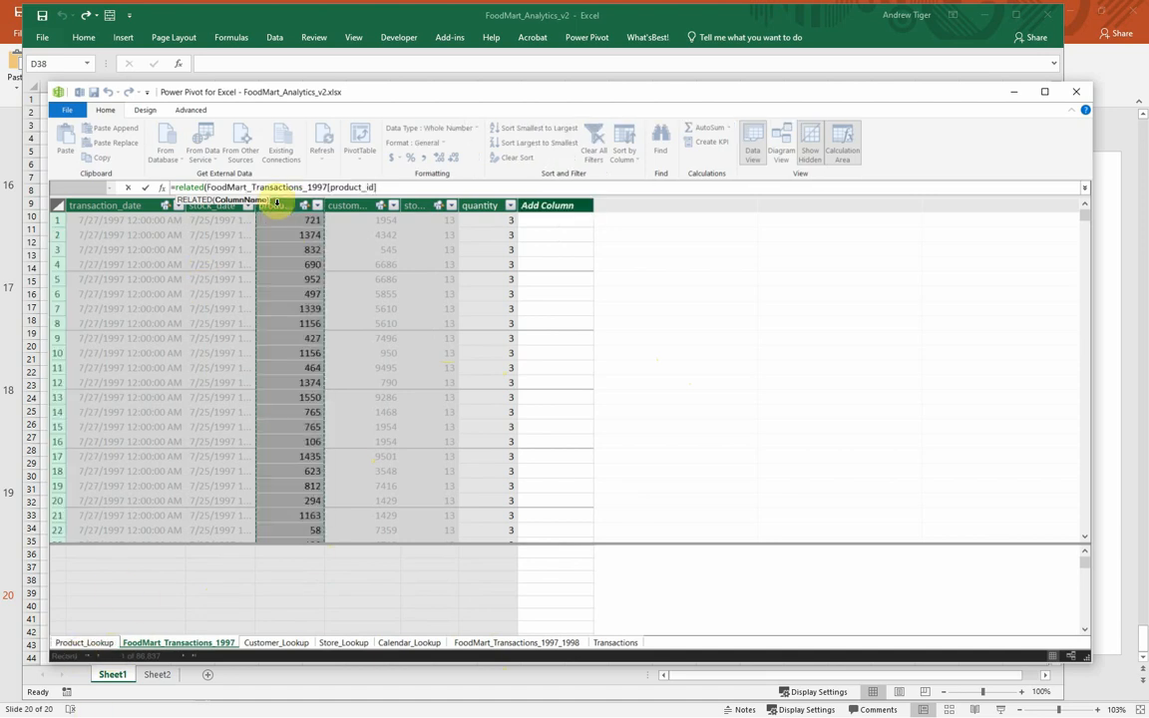
pyautogui.press('Escape')
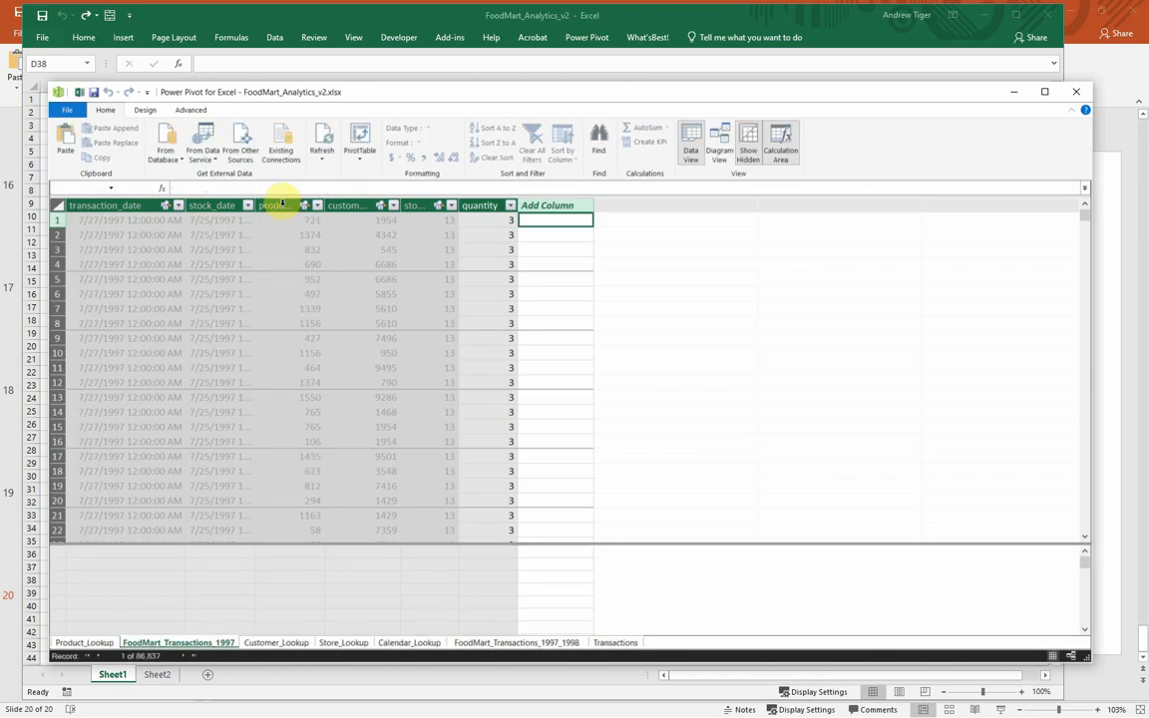
# Examine the product_id key column in Product_Lookup that links it to FoodMart_Transactions_1997.
pyautogui.click(88, 642)
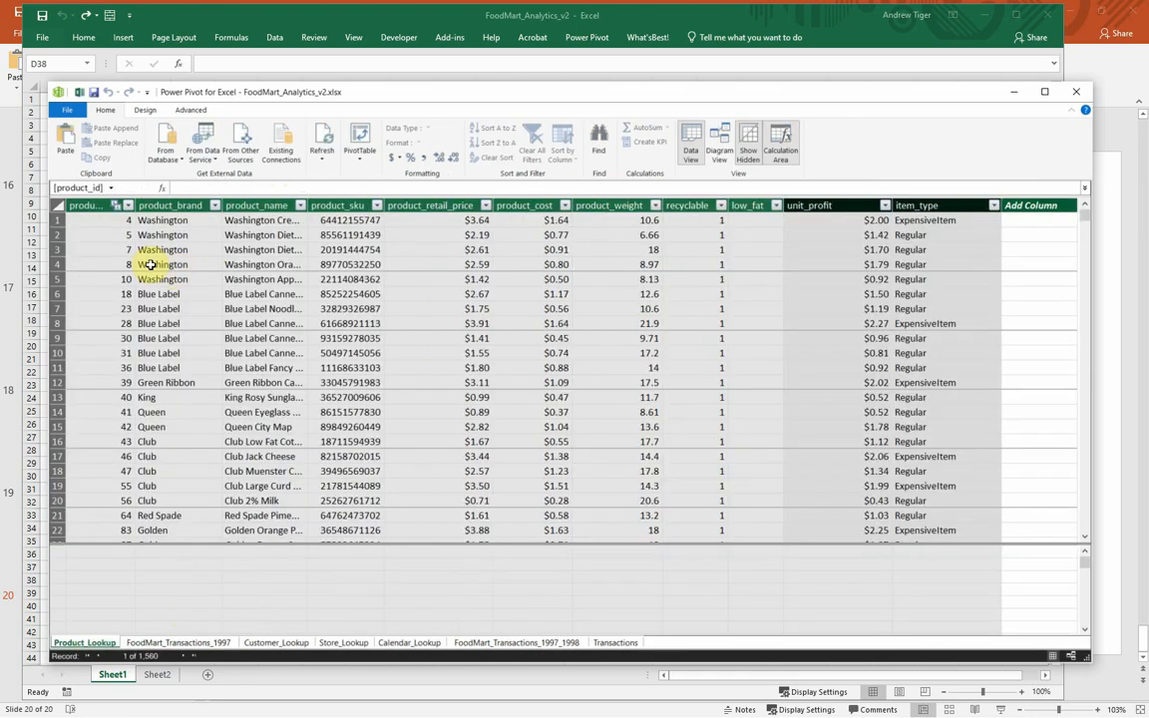
pyautogui.click(95, 203)
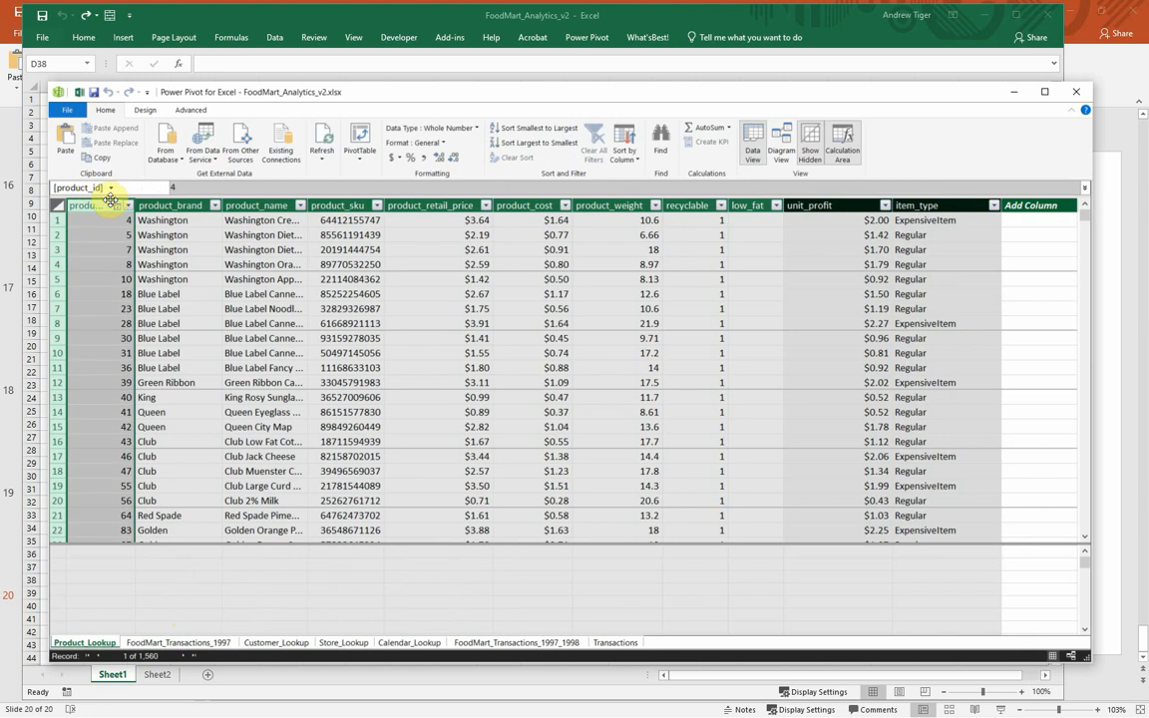
pyautogui.click(196, 645)
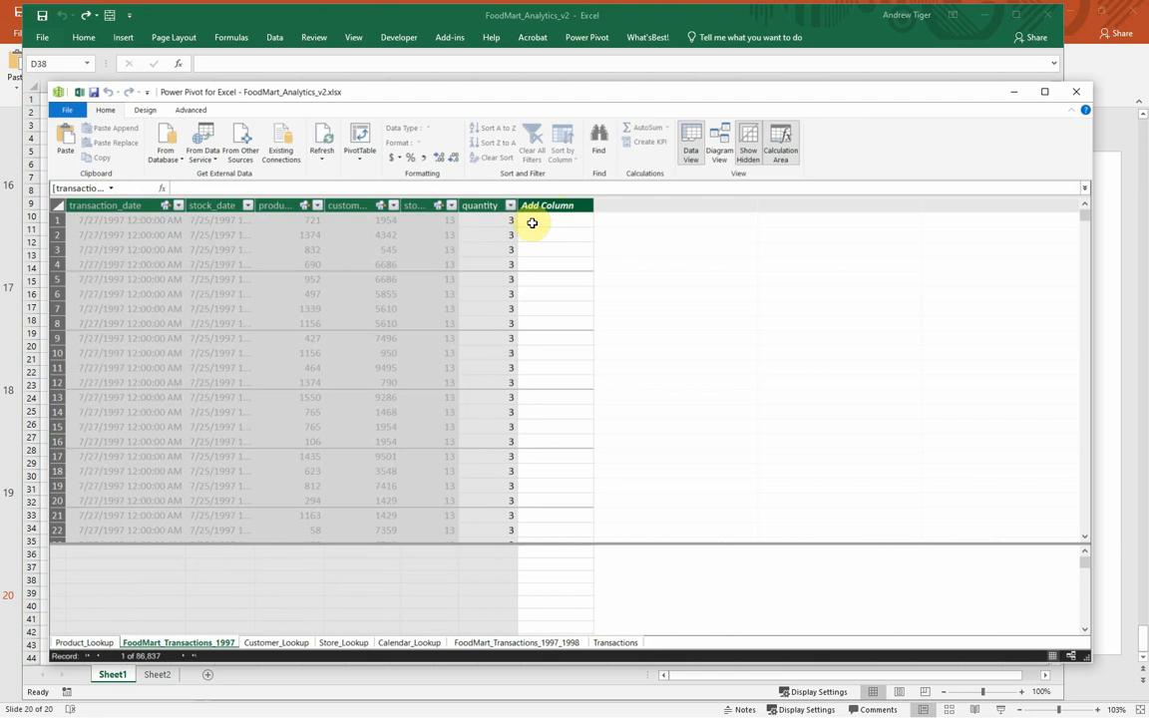
pyautogui.click(84, 643)
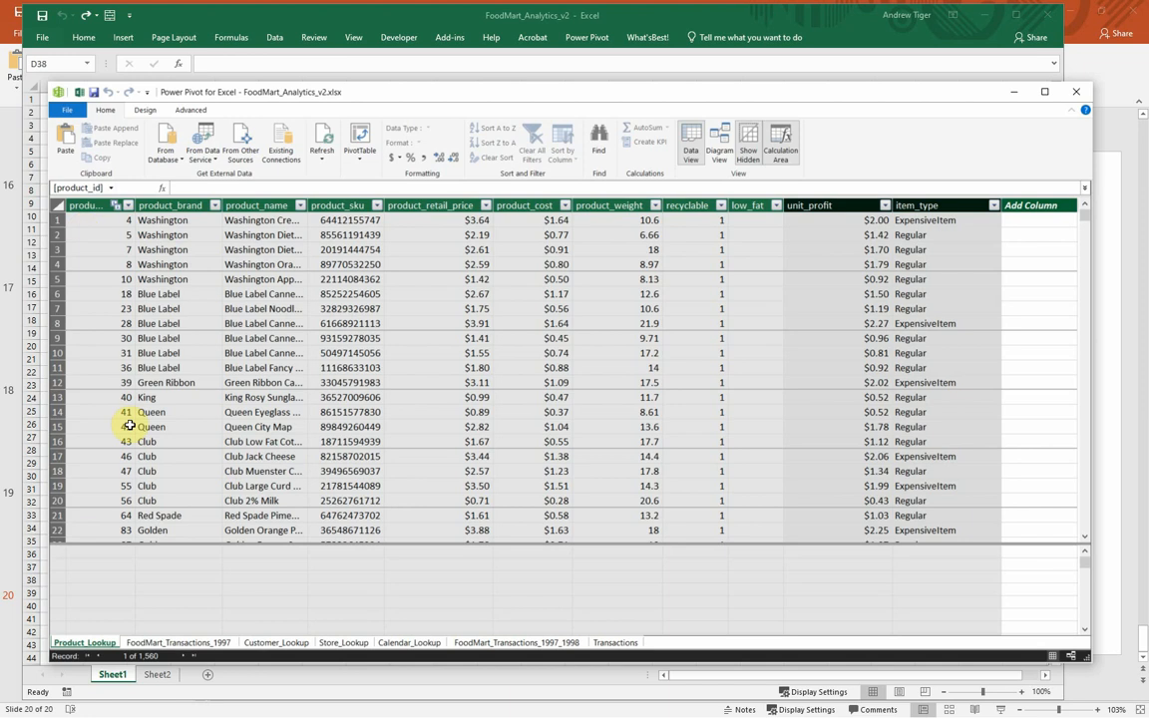
# Add a calculated column to FoodMart_Transactions_1997 with the formula =related(Product_Lookup[unit_profit]).
pyautogui.click(168, 643)
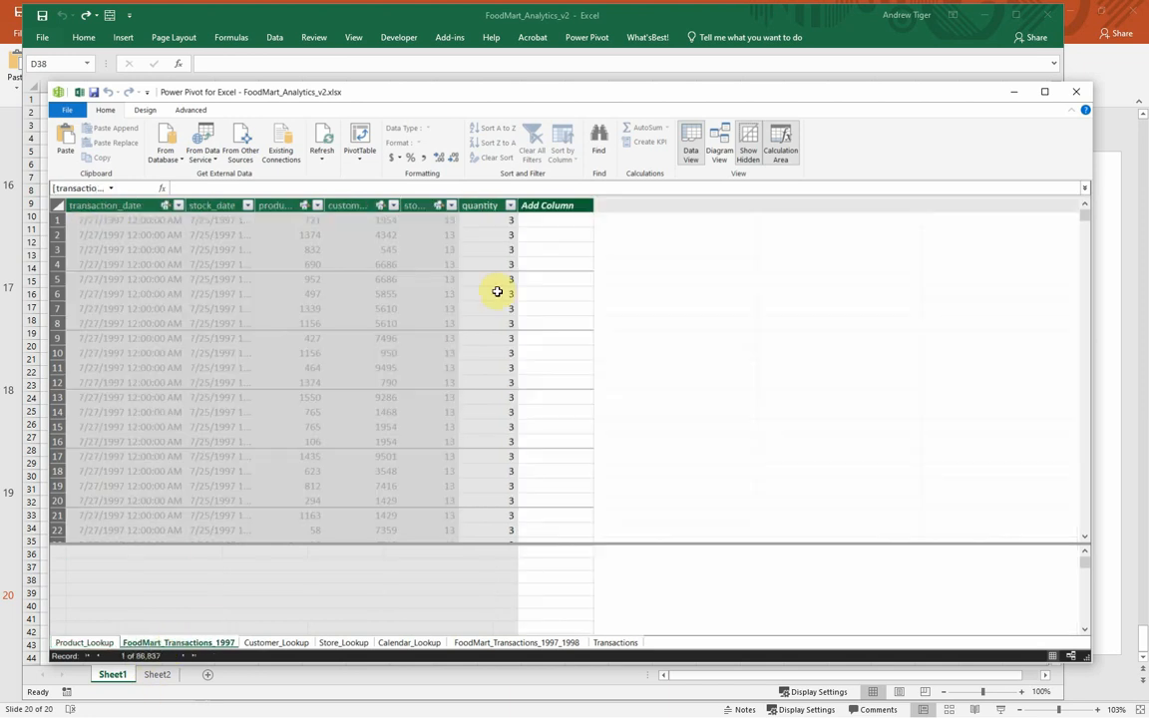
pyautogui.click(558, 221)
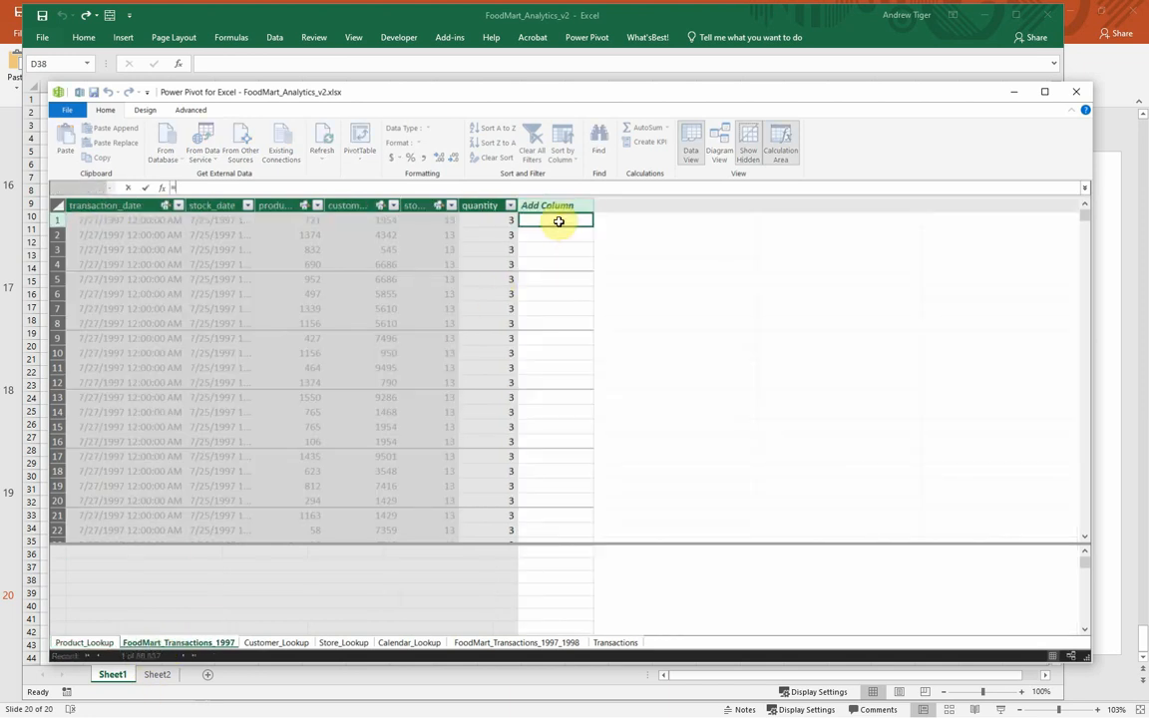
pyautogui.write('=related(')
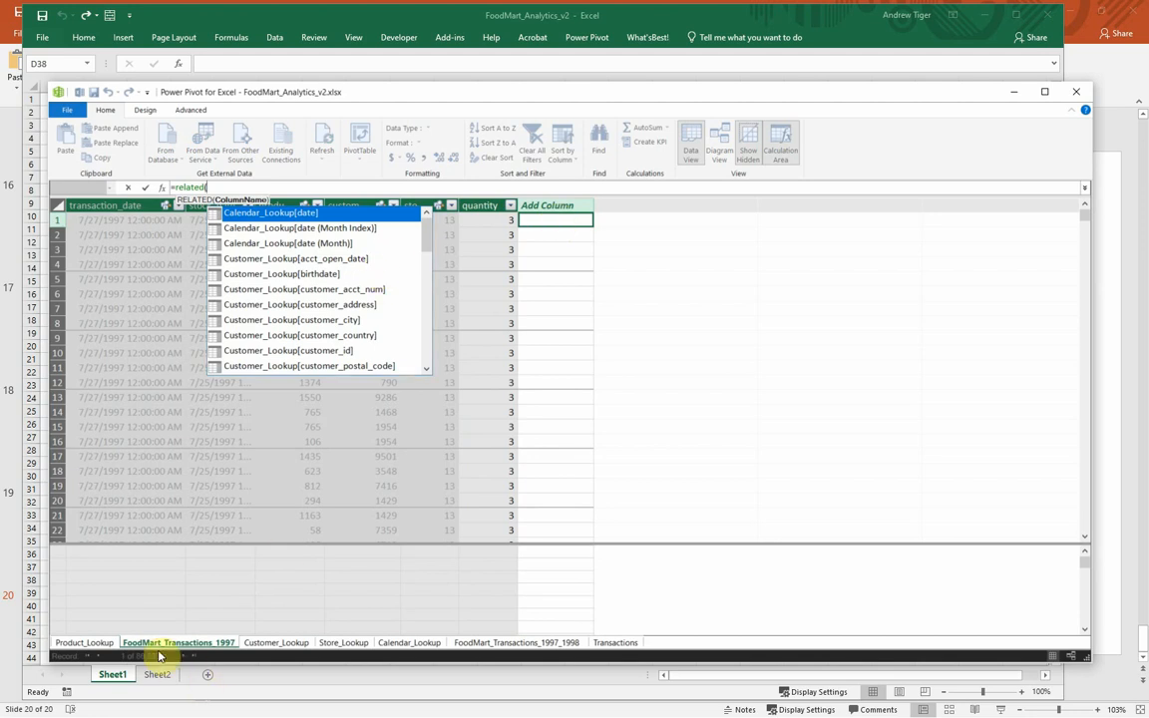
pyautogui.click(104, 646)
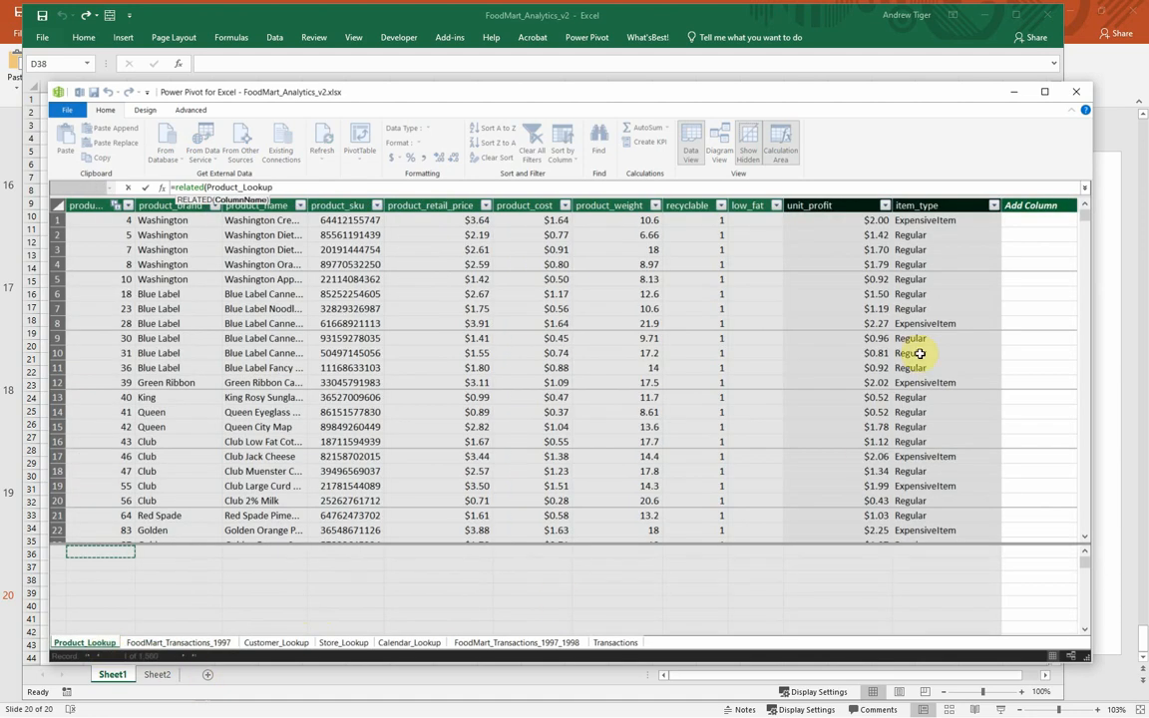
pyautogui.click(833, 205)
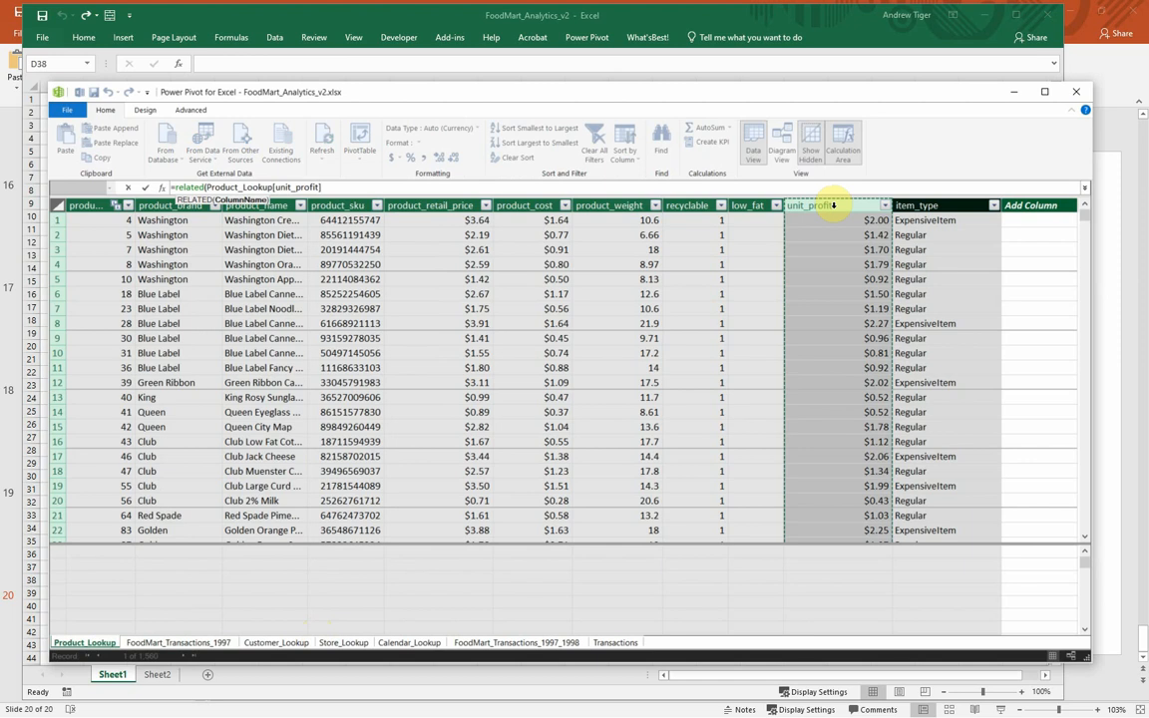
pyautogui.write(')')
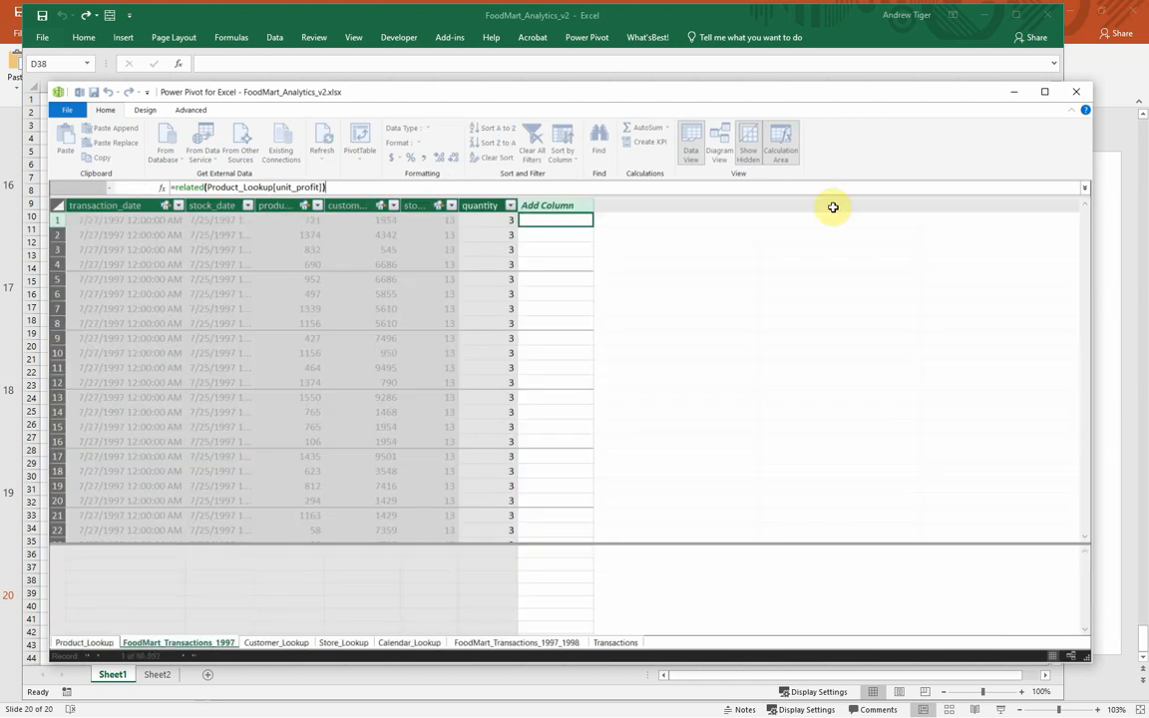
pyautogui.press('Return')
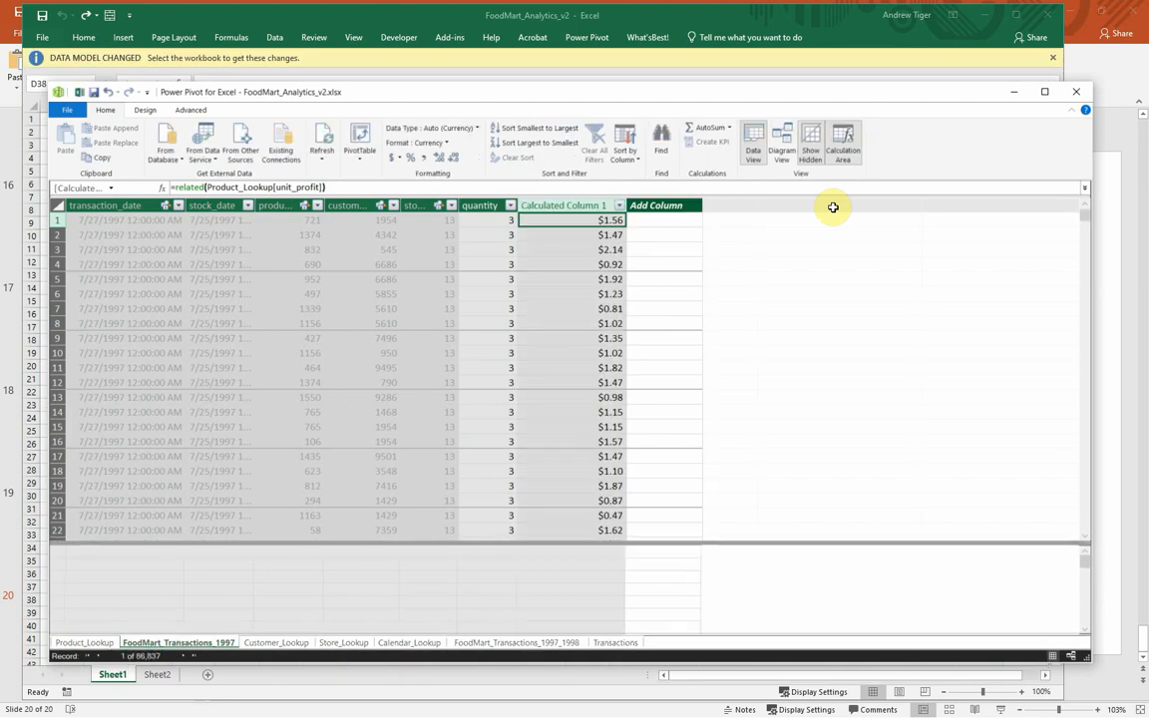
# Rename the new calculated column in FoodMart_Transactions_1997 as unit_profit.
pyautogui.rightClick(558, 205)
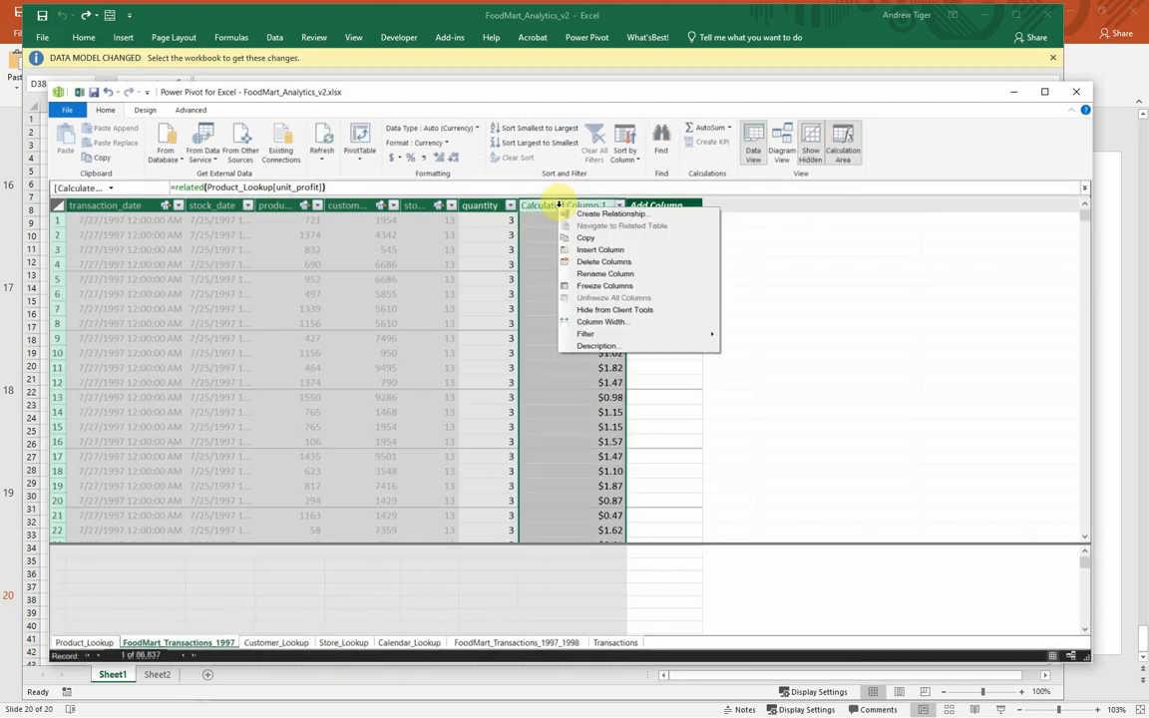
pyautogui.click(584, 274)
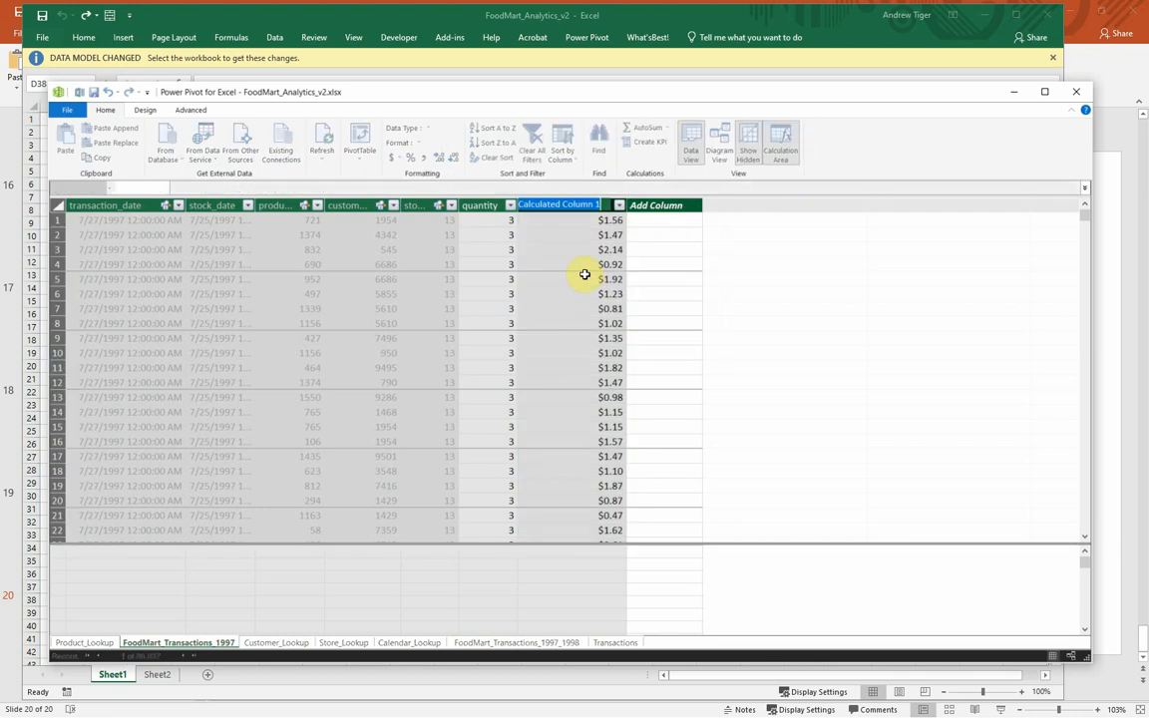
pyautogui.write('Uni')
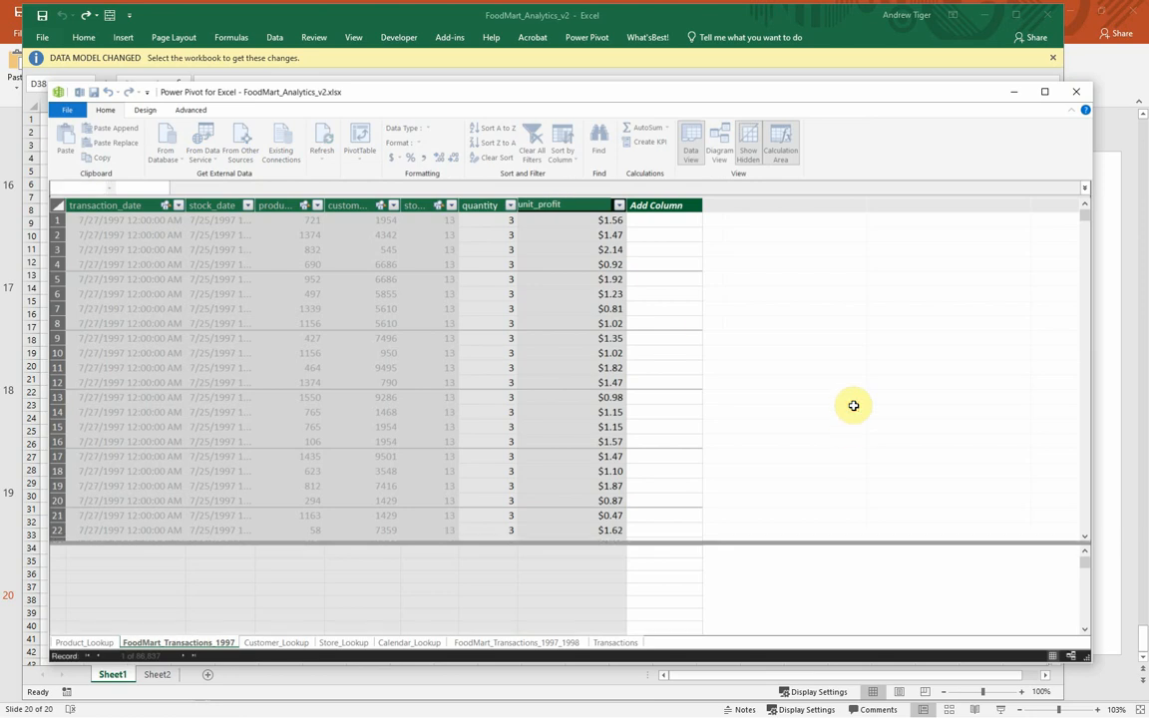
# Finish naming the unit_profit column in FoodMart_Transactions_1997 and inspect the first row's product_id and unit_profit values.
pyautogui.press('Return')
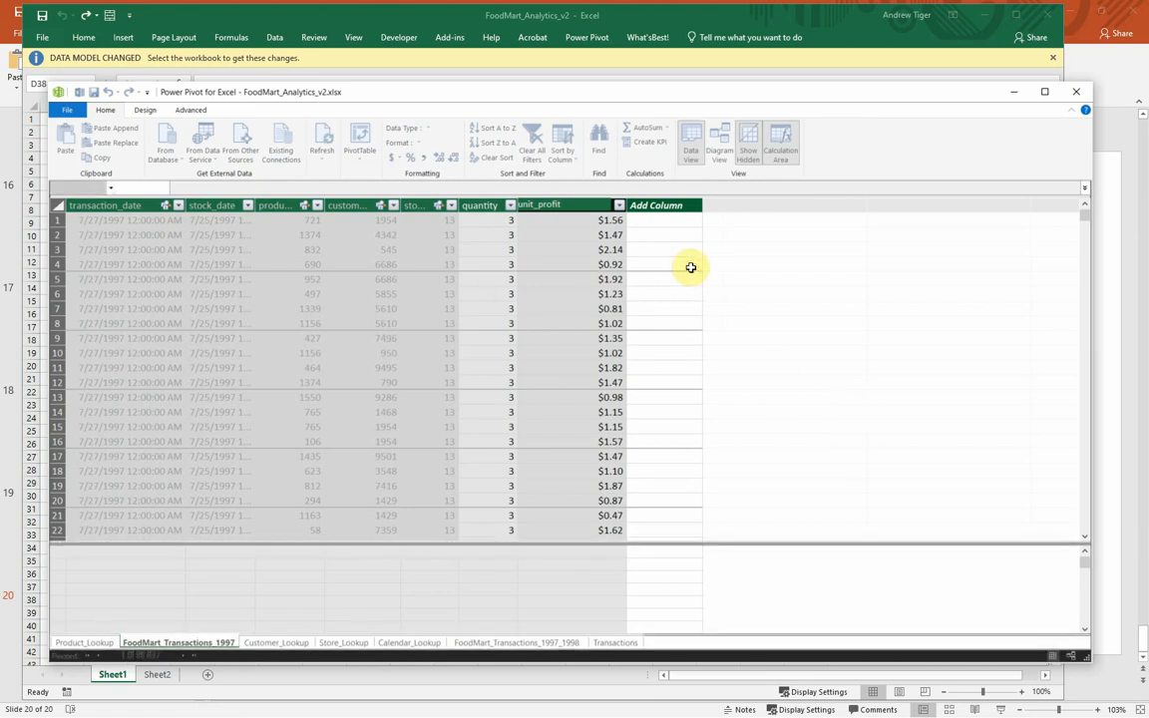
pyautogui.click(634, 265)
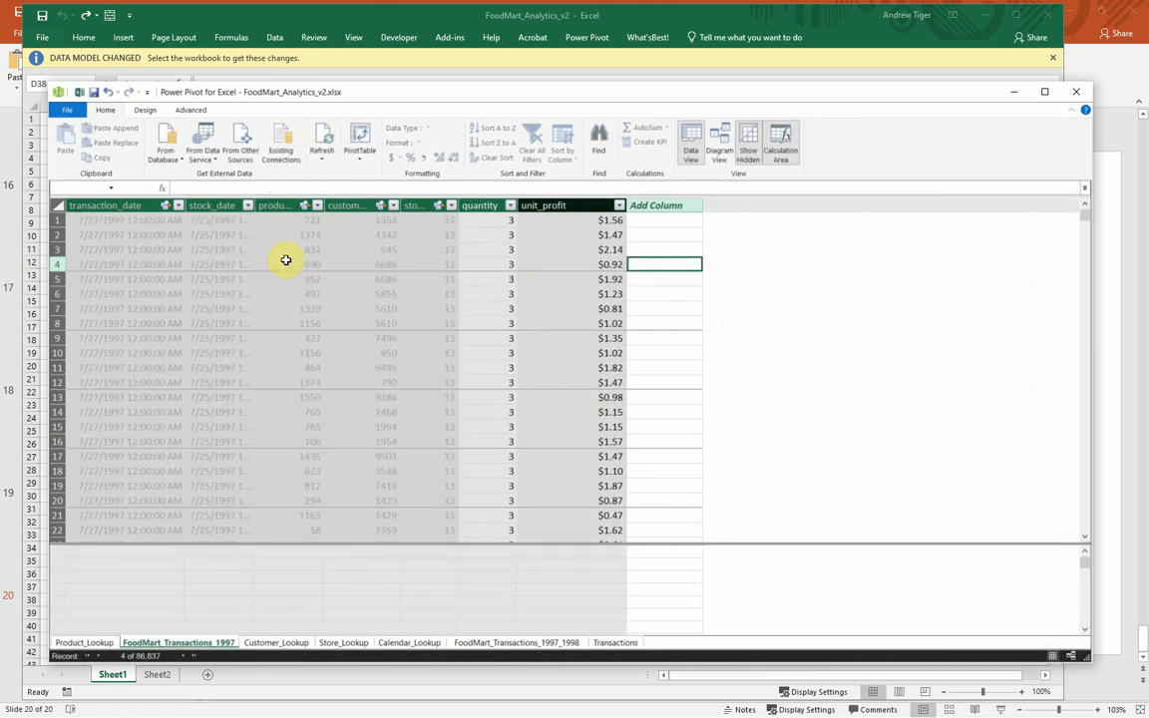
pyautogui.click(277, 221)
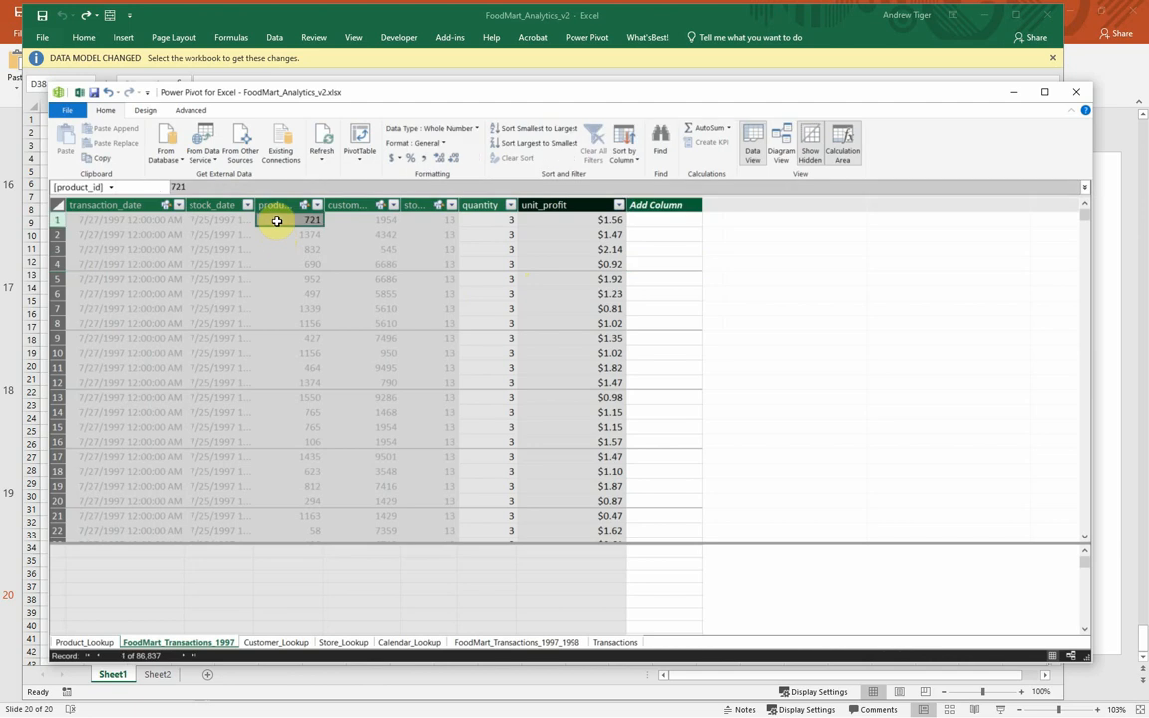
pyautogui.click(578, 221)
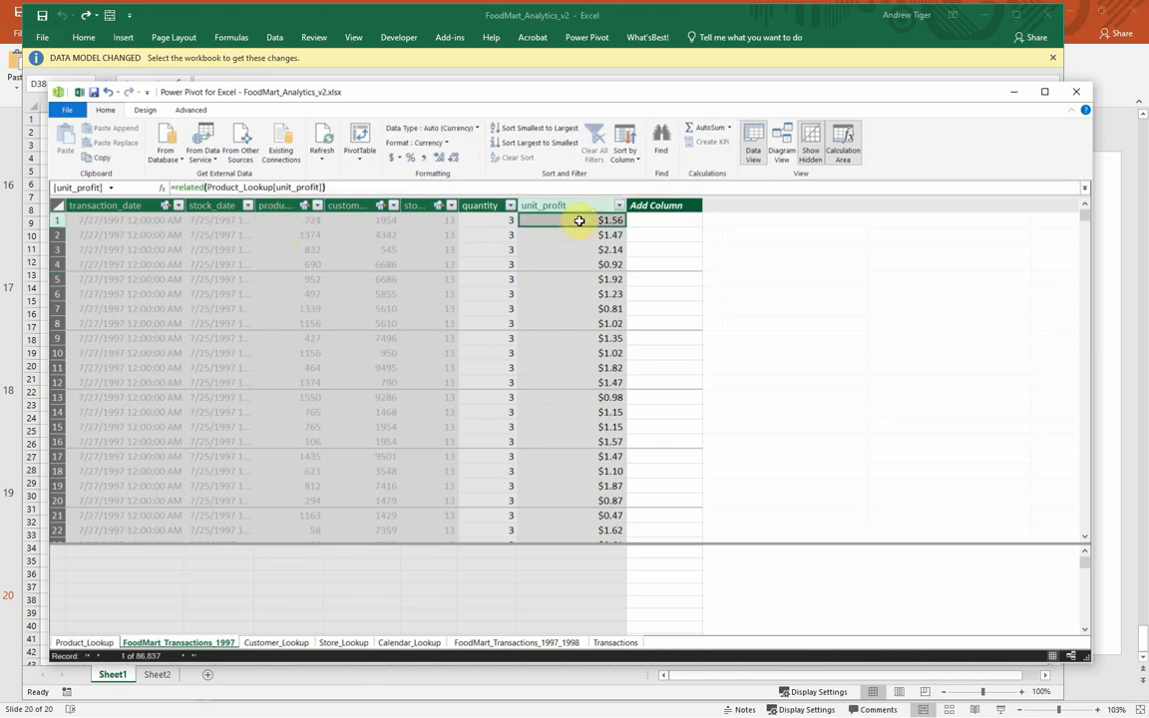
# Filter Product_Lookup to show only product_id 721.
pyautogui.click(97, 645)
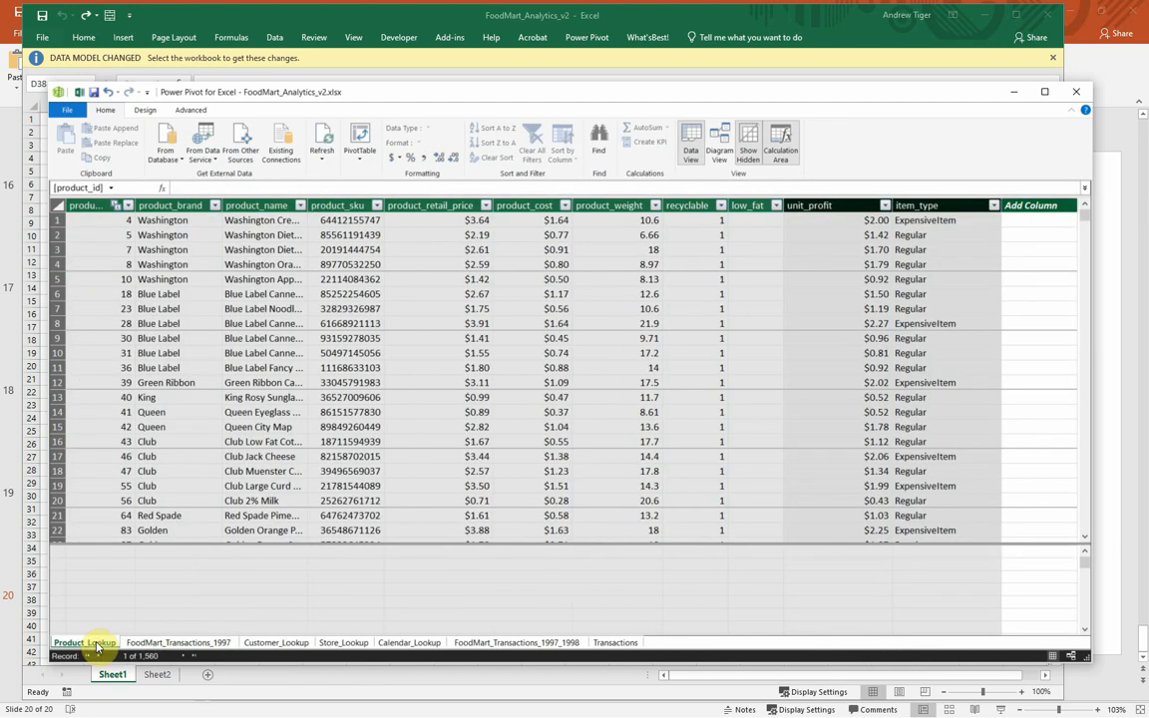
pyautogui.click(127, 205)
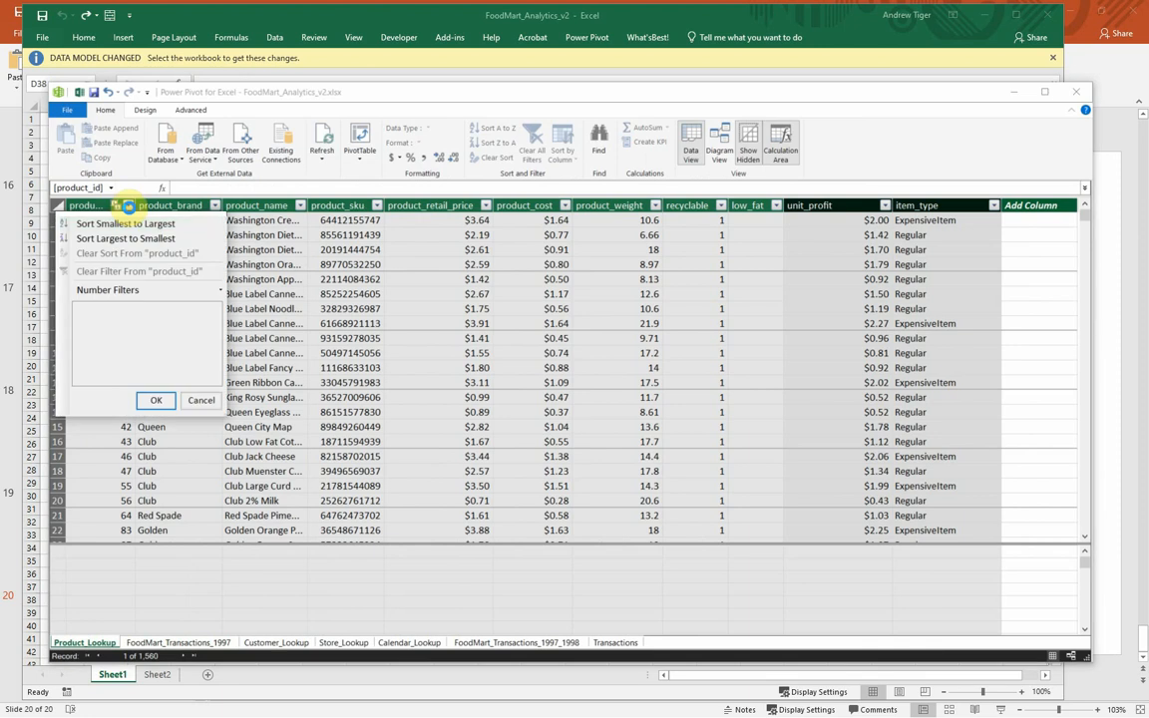
pyautogui.click(80, 309)
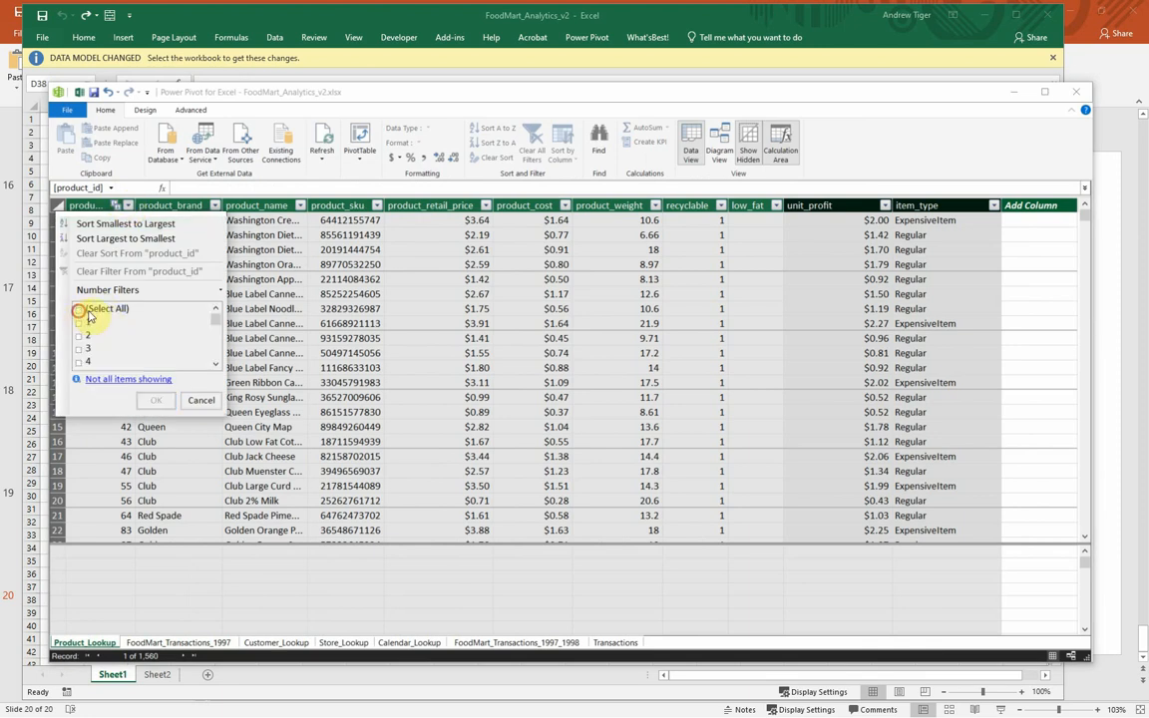
pyautogui.moveTo(216, 317); pyautogui.dragTo(222, 344)
pyautogui.click(216, 366)
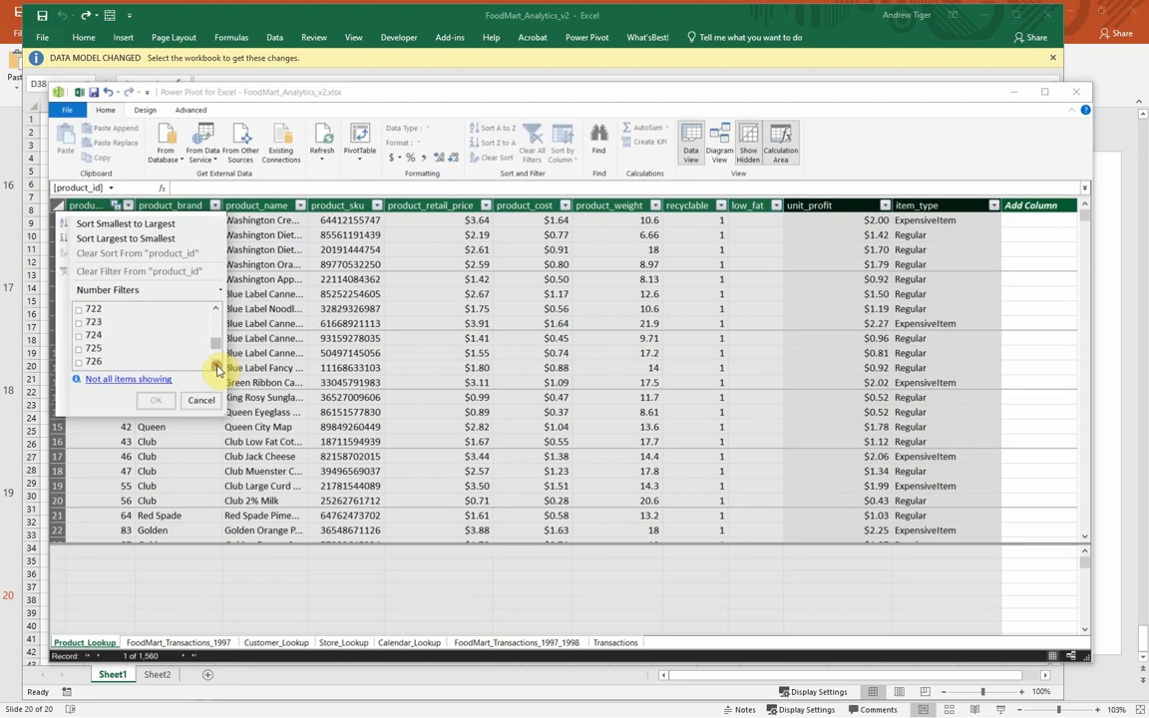
pyautogui.click(218, 368)
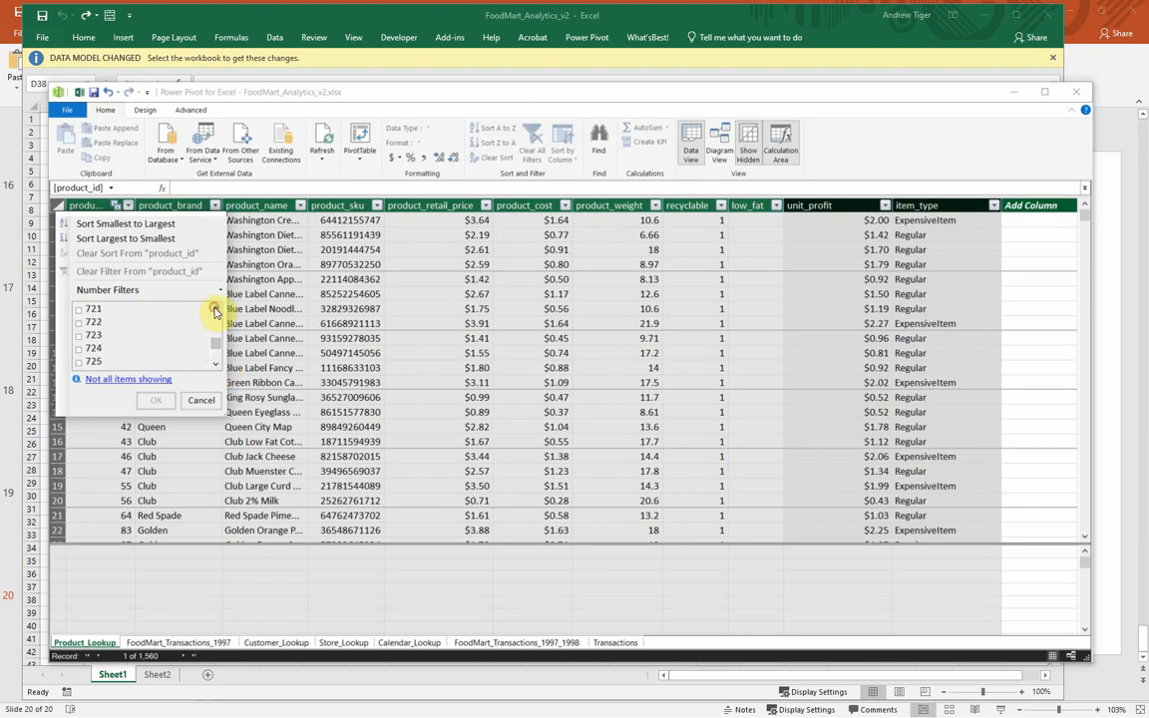
pyautogui.click(78, 309)
pyautogui.click(156, 400)
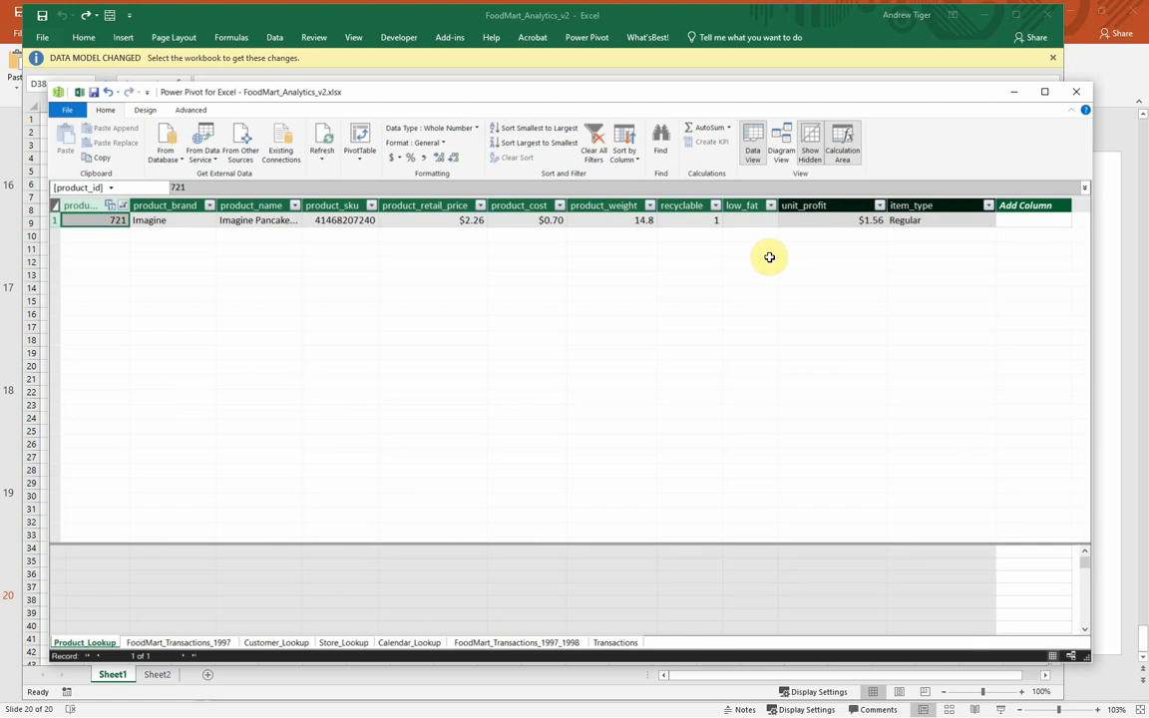
# Add a calculated column to FoodMart_Transactions_1997 with the formula =FoodMart_Transactions_1997[unit_profit]*FoodMart_Transactions_1997[quantity].
pyautogui.click(204, 643)
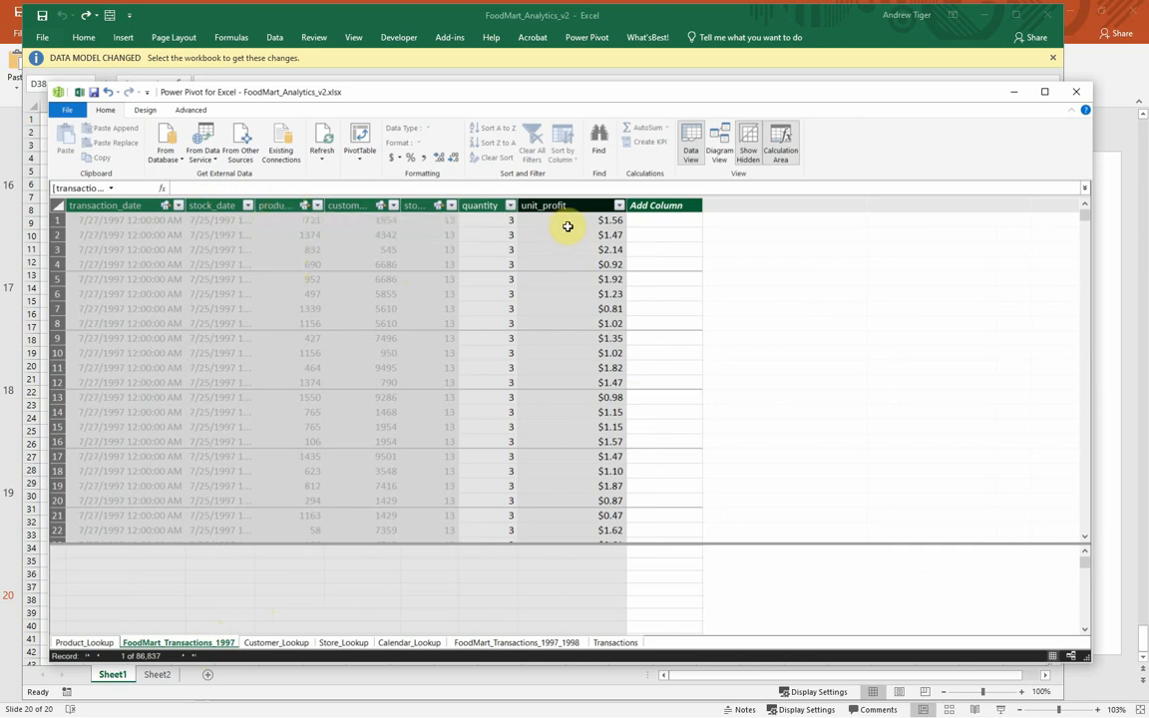
pyautogui.click(659, 220)
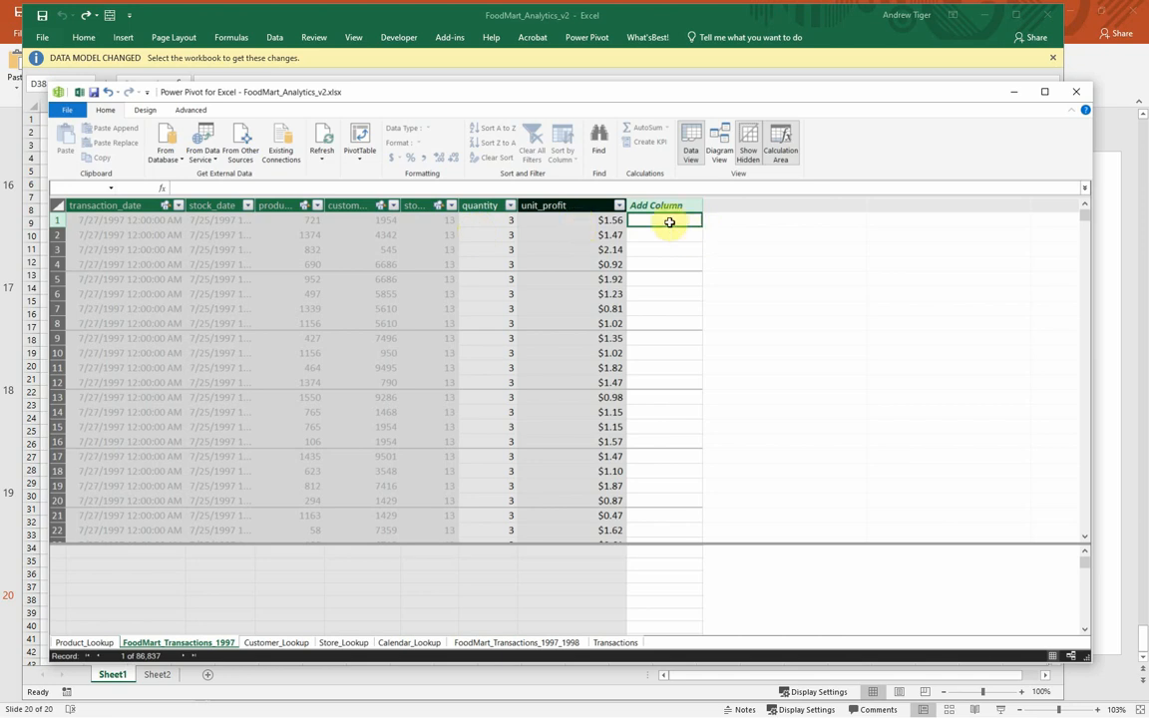
pyautogui.write('=')
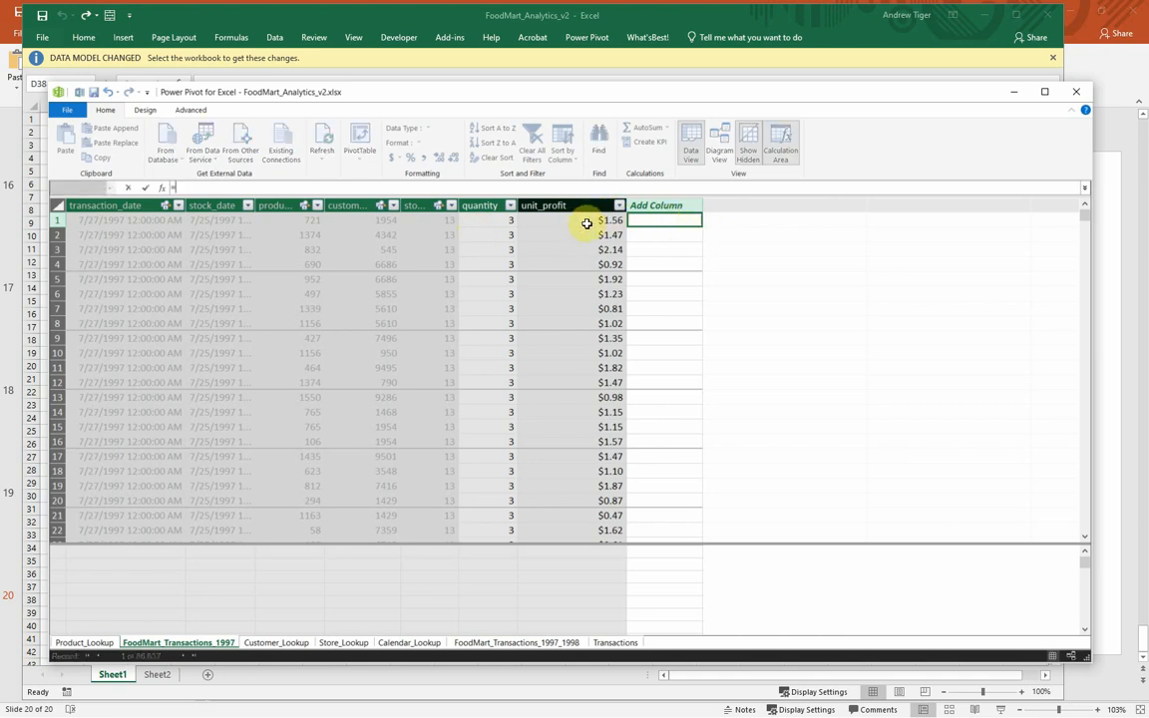
pyautogui.click(585, 221)
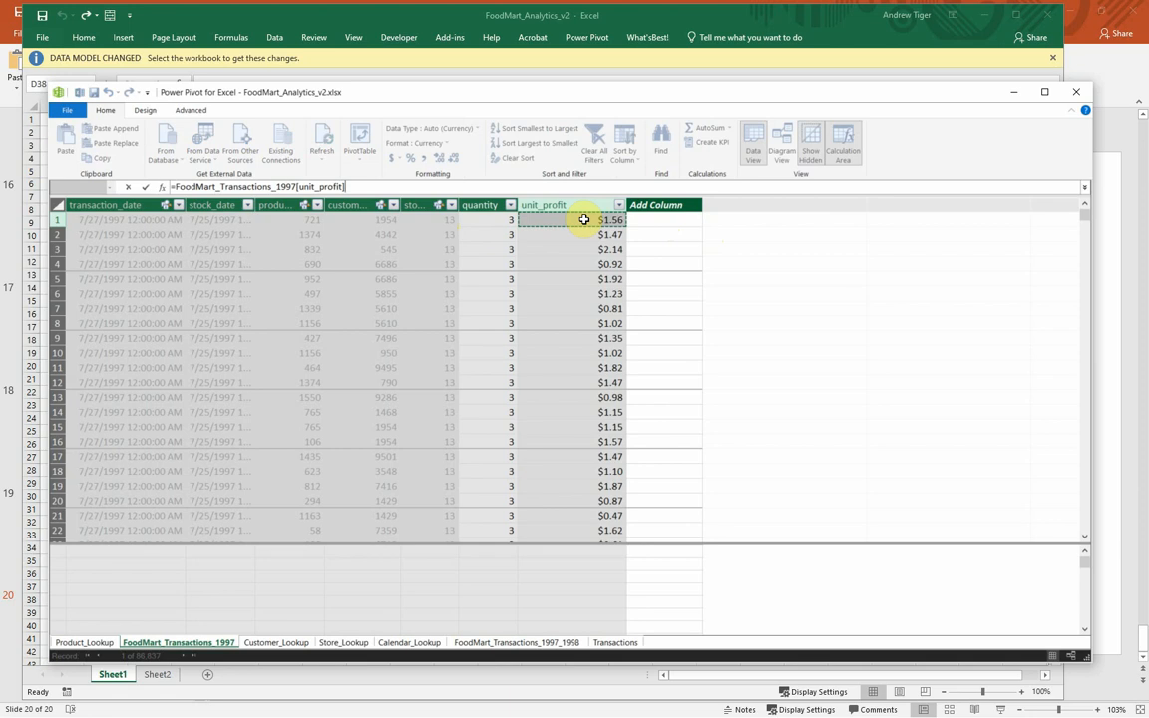
pyautogui.click(494, 220)
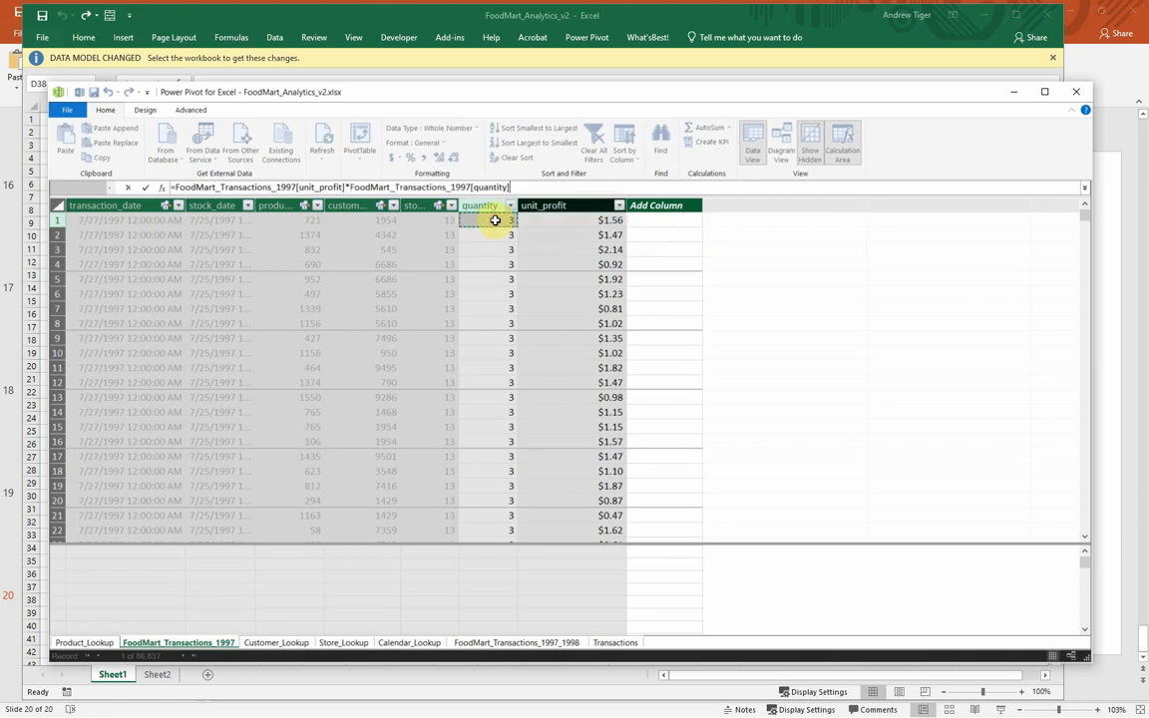
pyautogui.press('Return')
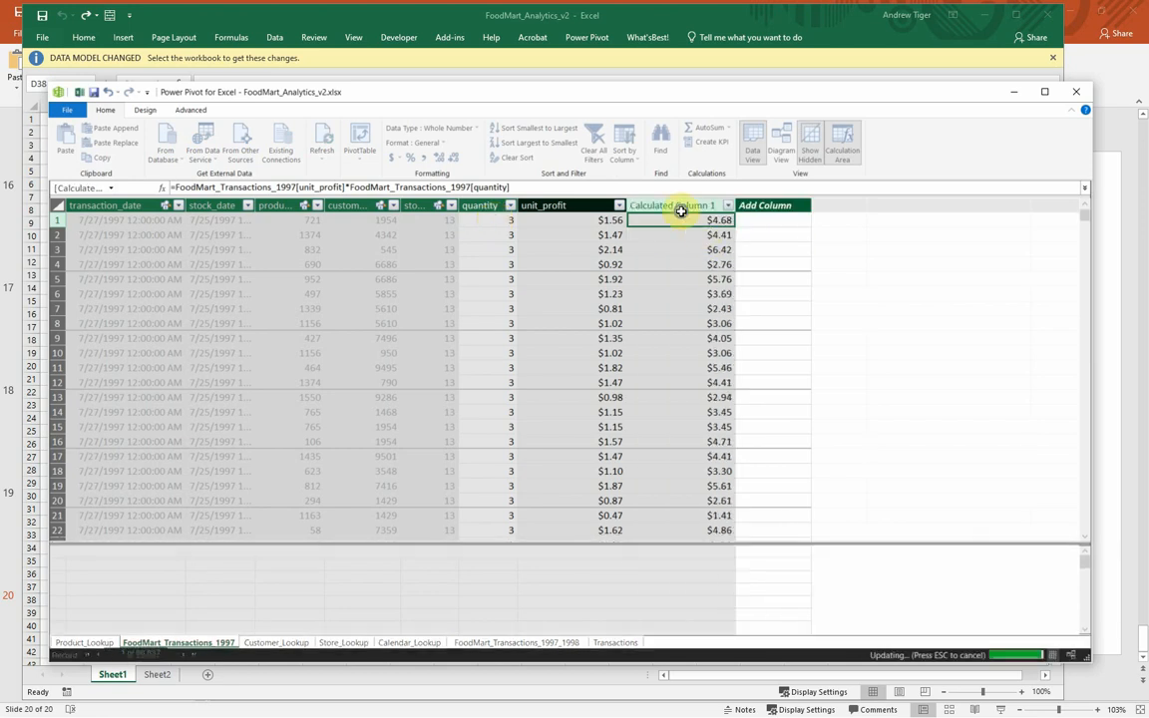
# Rename the column that multiplies unit profit by quantity in FoodMart_Transactions_1997 as total_profit.
pyautogui.click(682, 207)
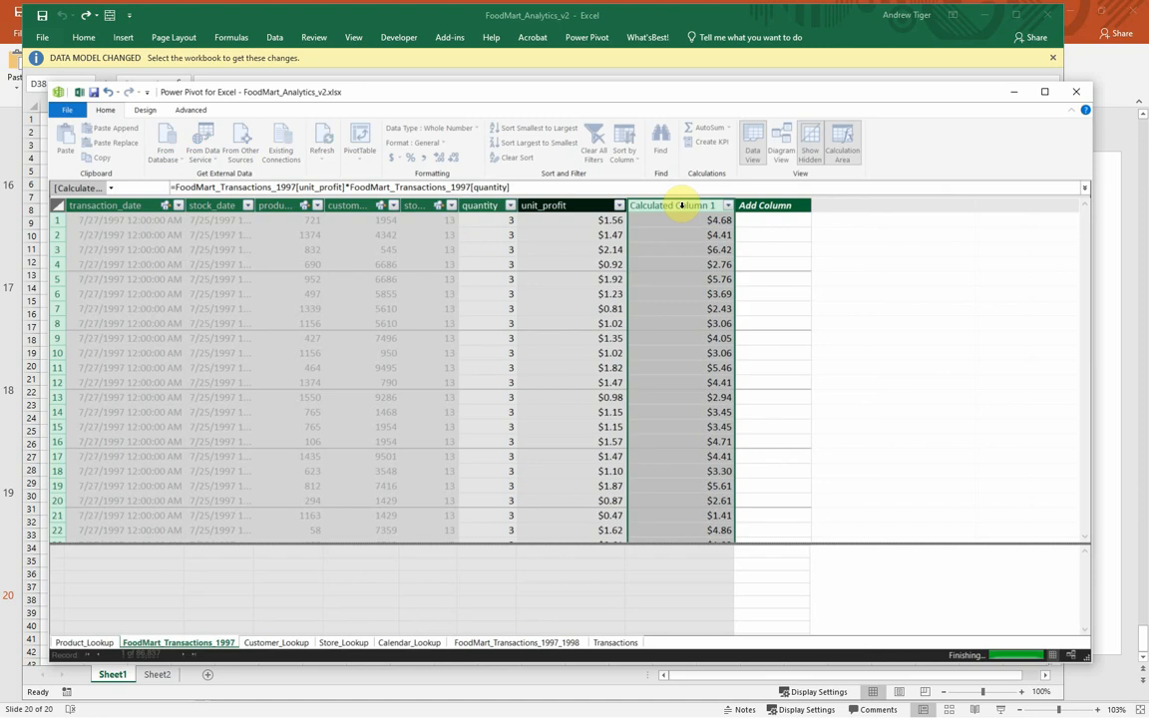
pyautogui.rightClick(683, 208)
pyautogui.click(720, 278)
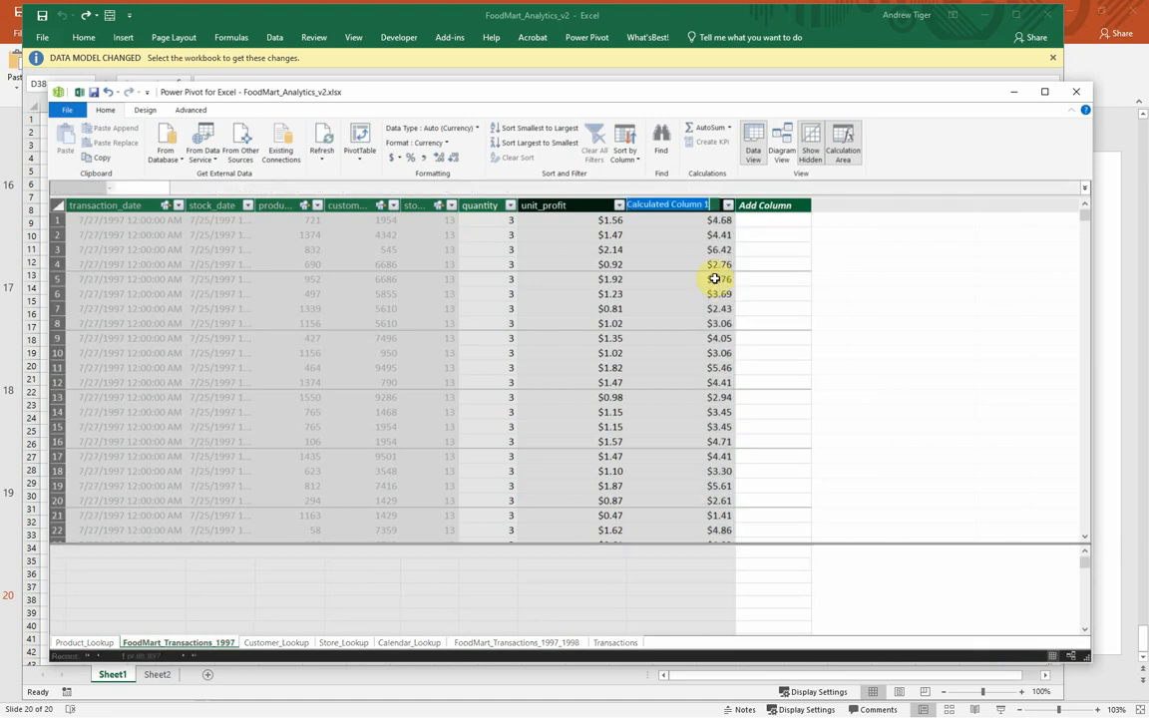
pyautogui.press('BackSpace')
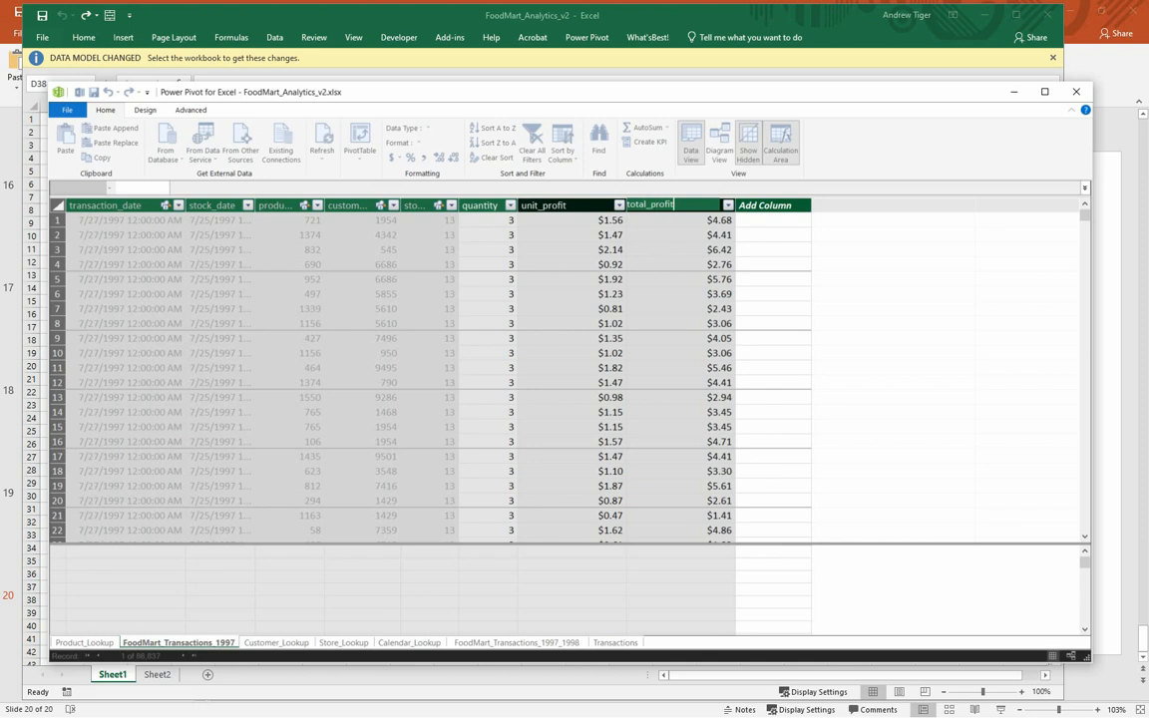
pyautogui.press('Return')
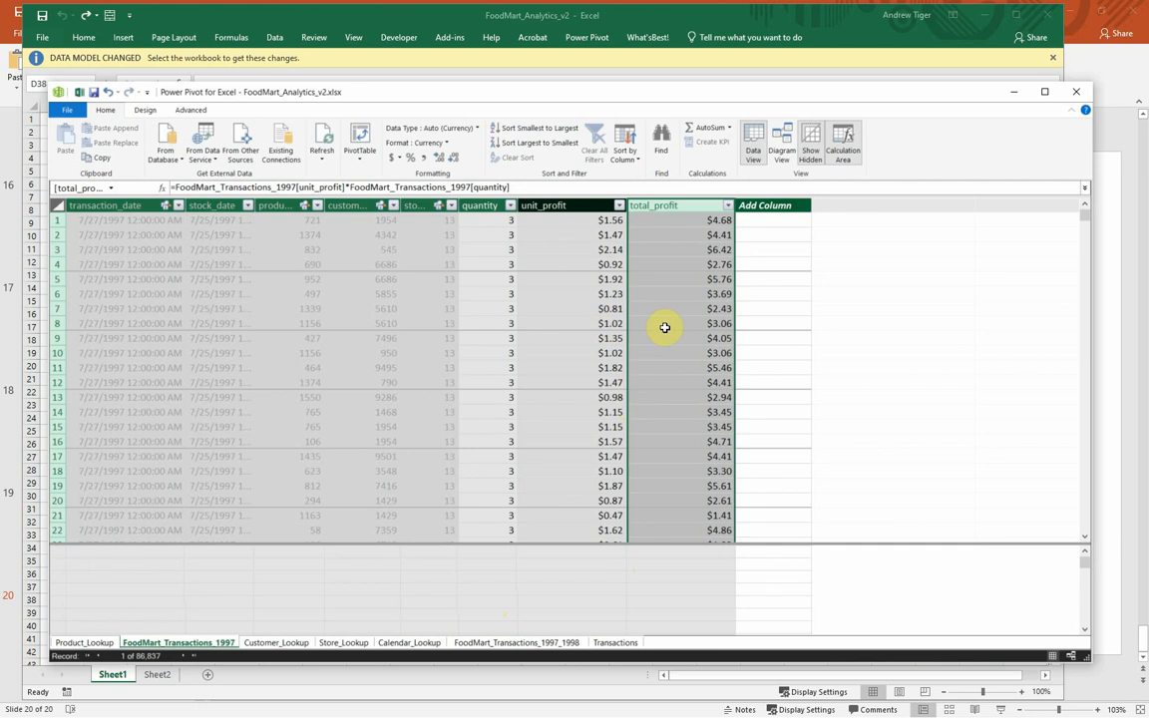
pyautogui.click(681, 222)
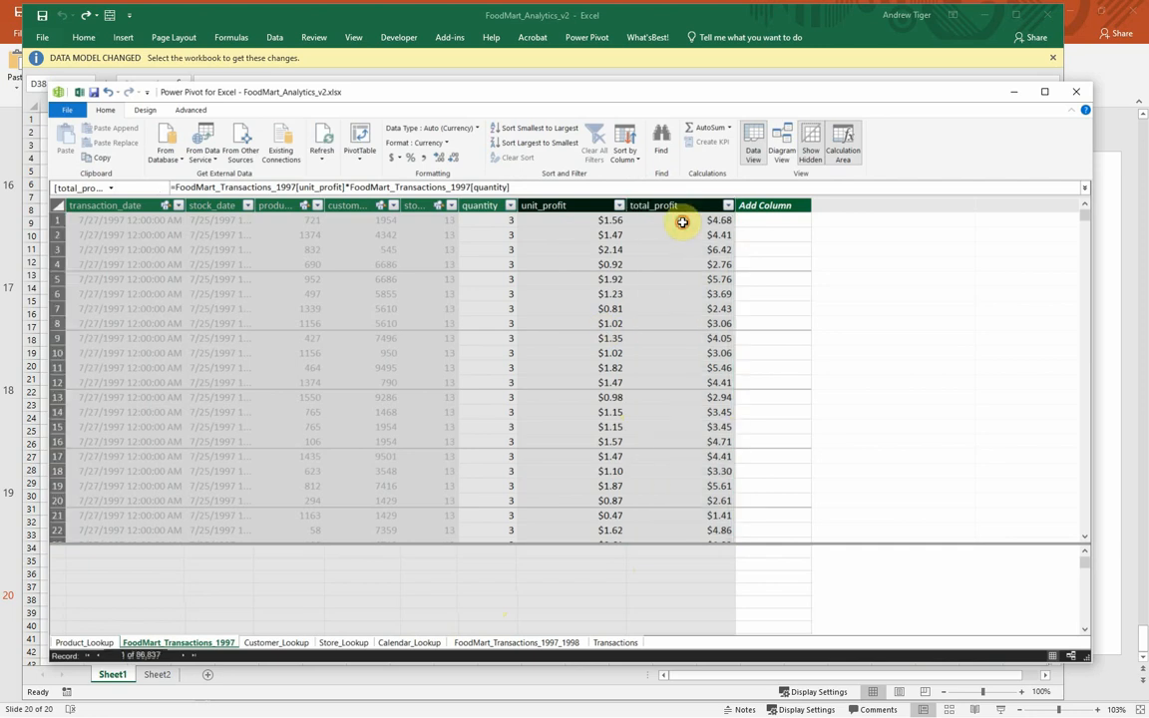